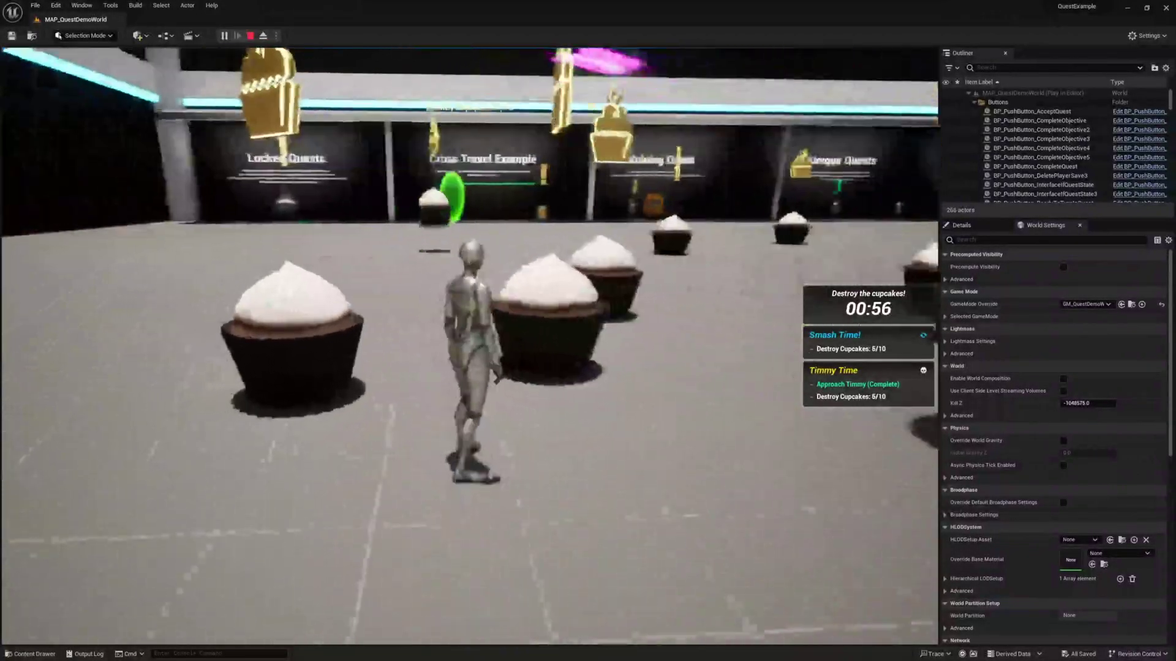
- Walk on, then check the Unfolding Example quest details in the Quest Log
key(w)
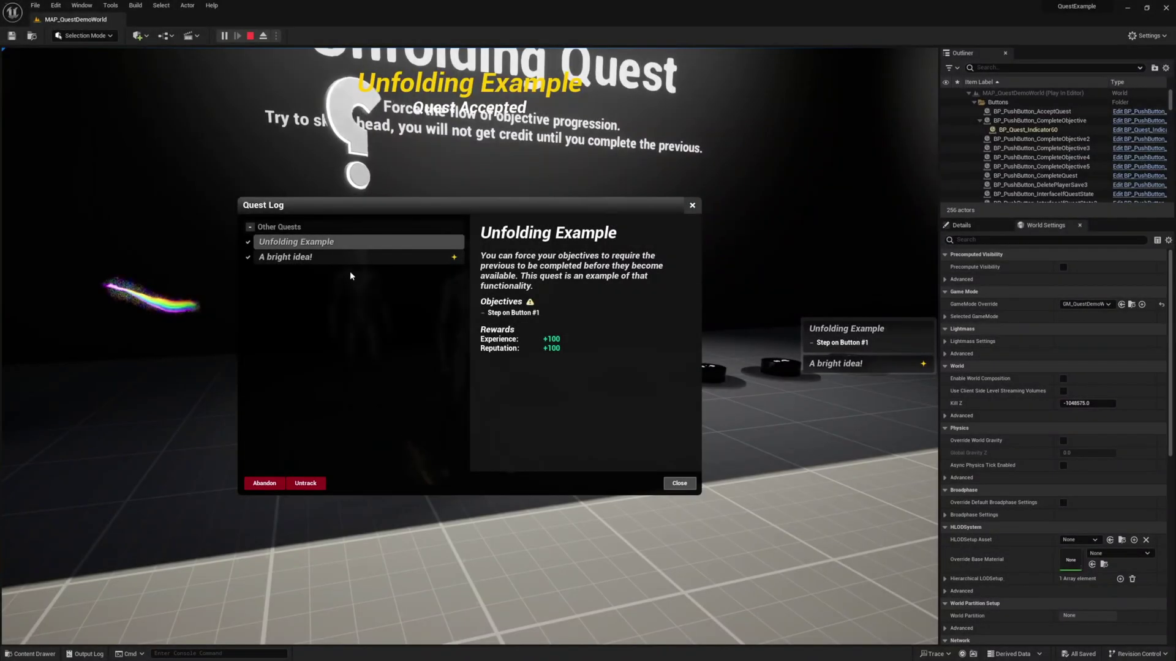
click(347, 257)
click(343, 241)
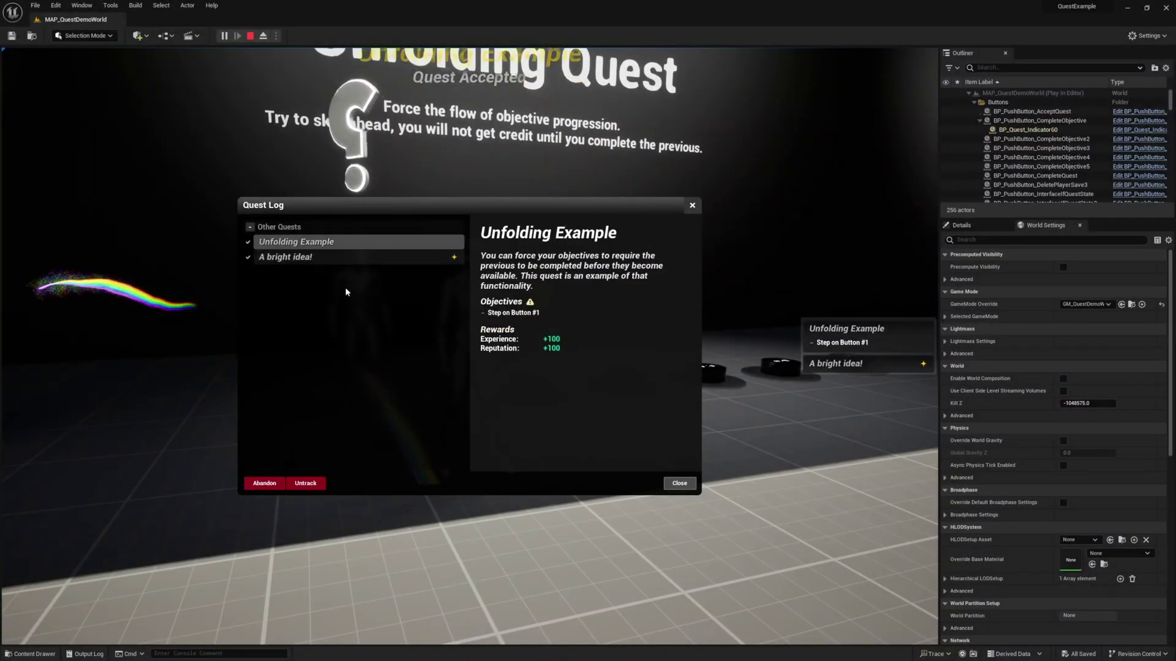
key(Escape)
- Talk to the quest giver, step on Buttons #1–#5, then launch engine 5.3.2
key(e)
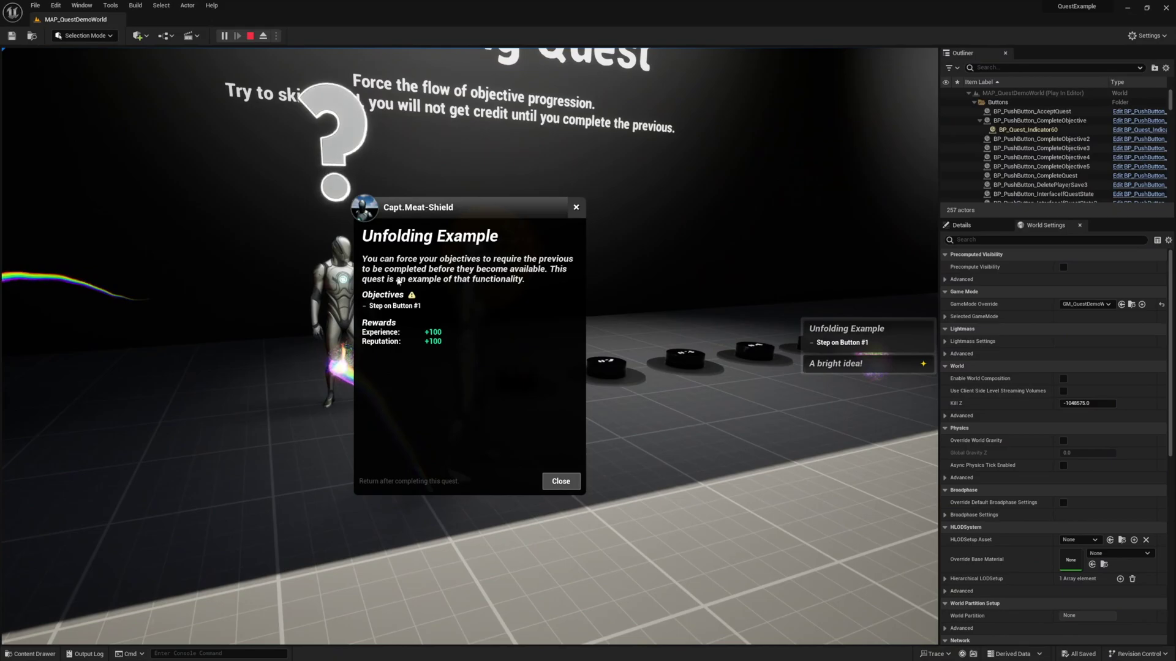
click(577, 207)
key(w)
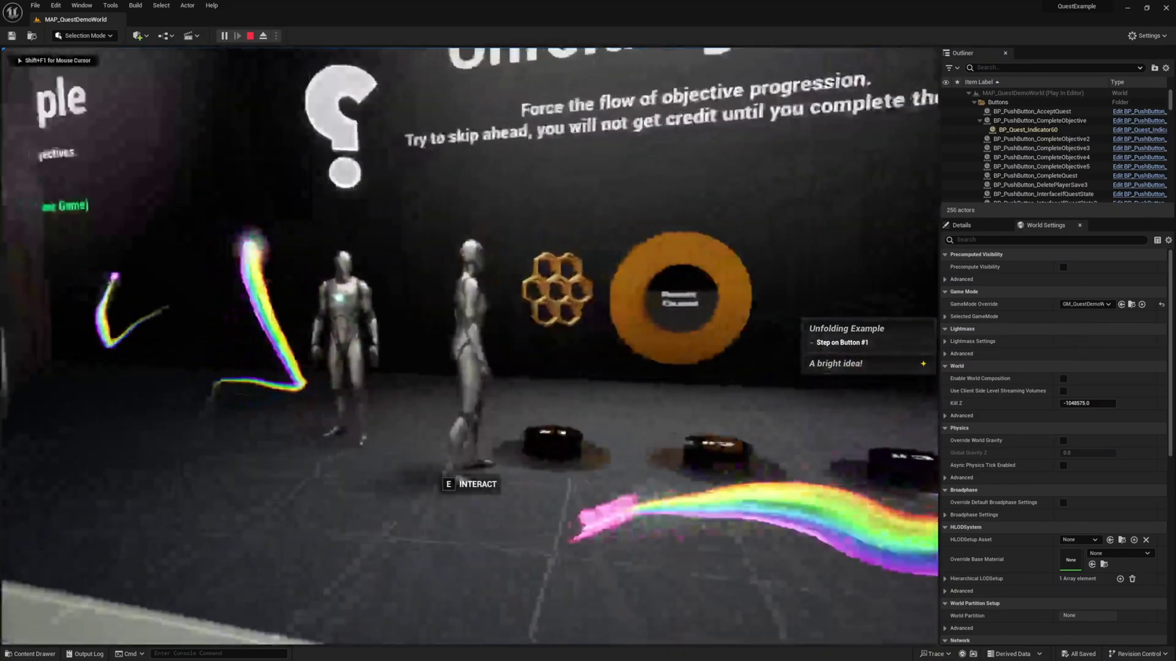
key(w)
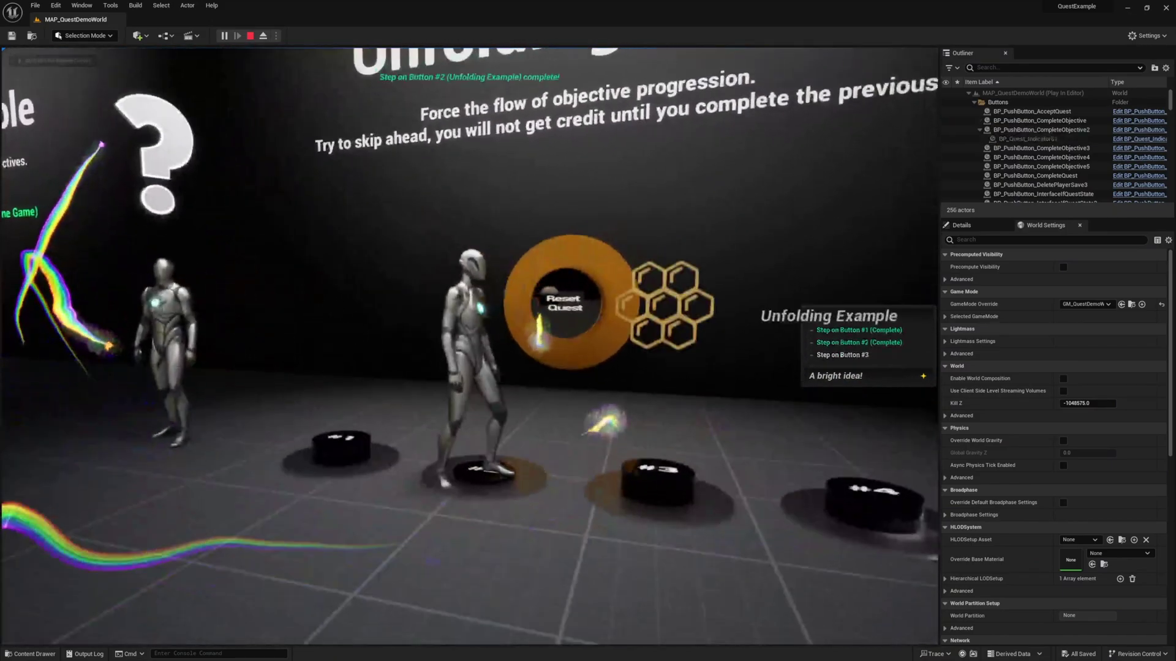
key(w)
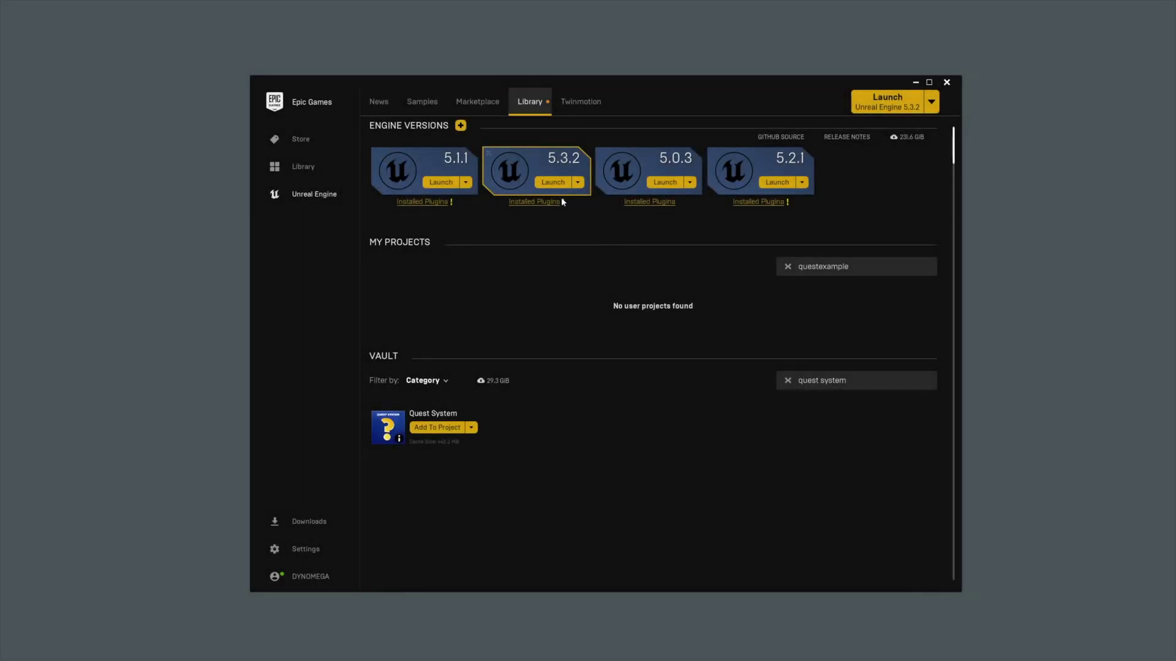
click(554, 182)
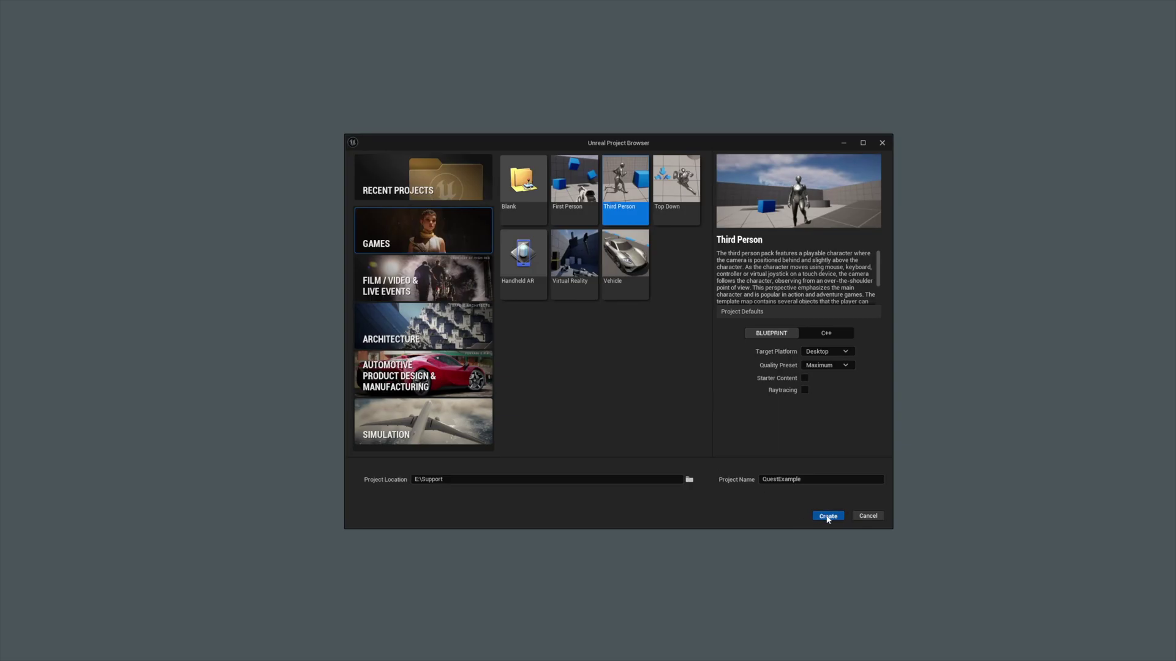
- Create the Third Person Blueprint project named QuestExample in E:\Support
click(827, 517)
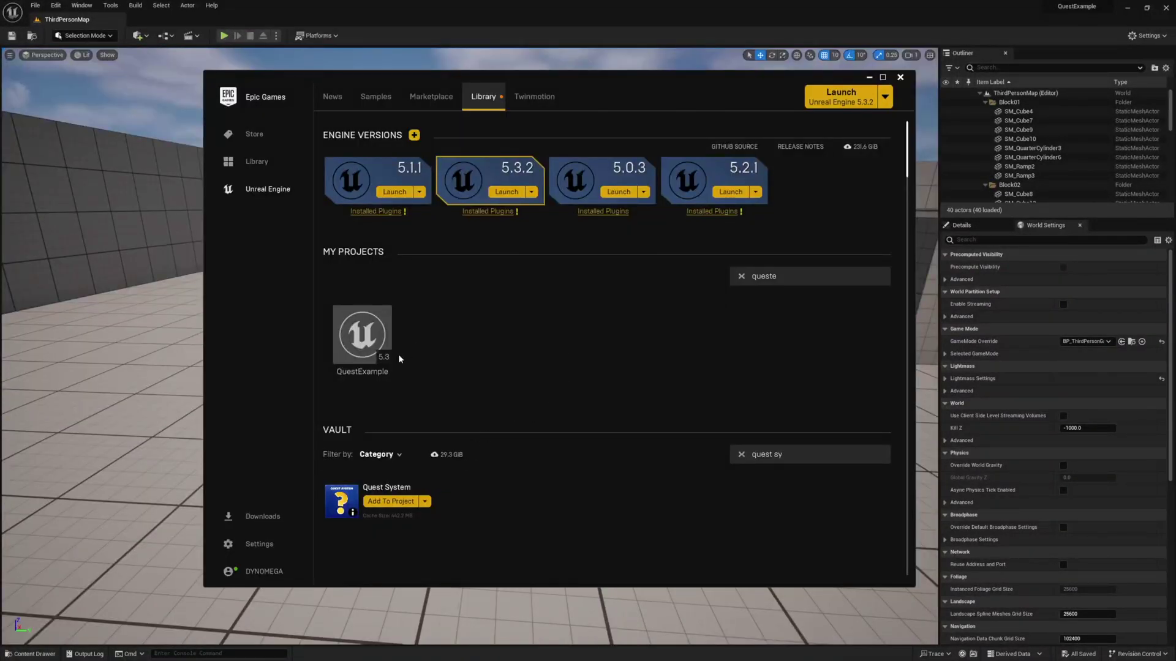
- Open MAP_QuestDemoWorld from DynomegaQuestSystemV2 > Demo > Maps
click(393, 503)
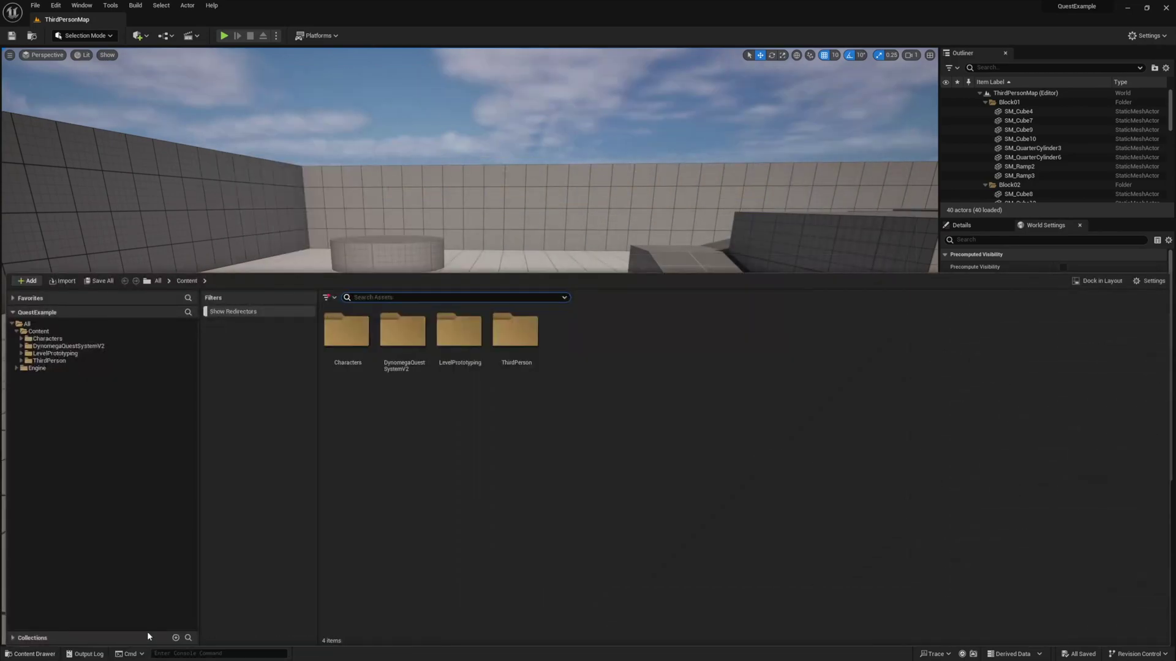
click(67, 346)
click(45, 361)
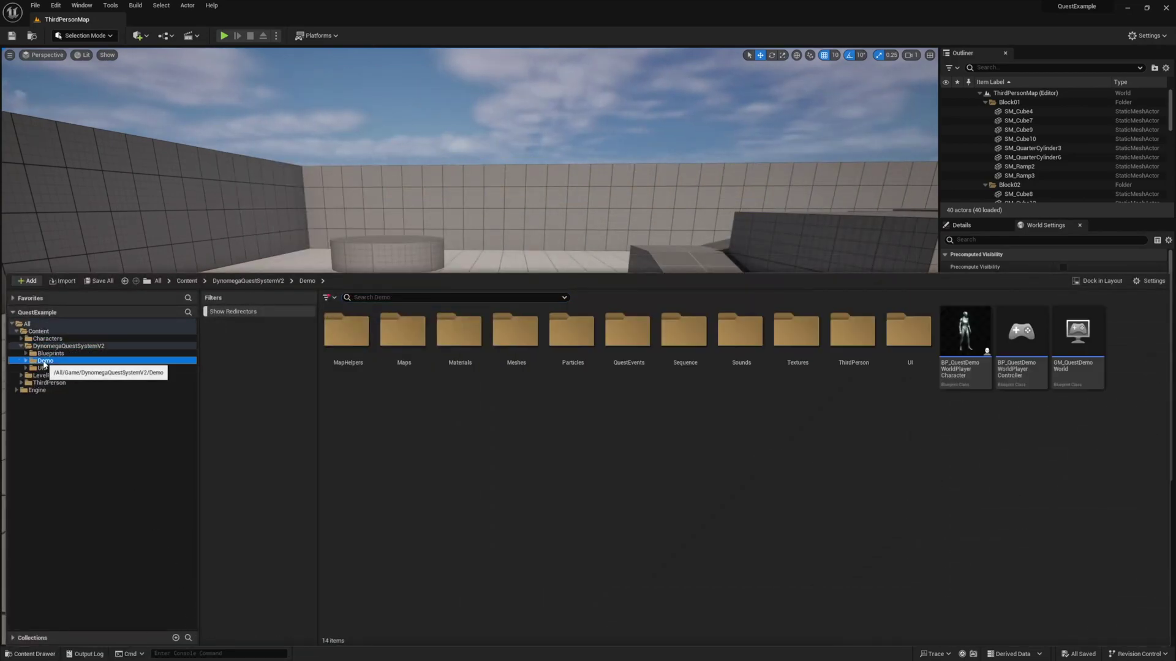
click(417, 346)
double_click(418, 333)
double_click(345, 334)
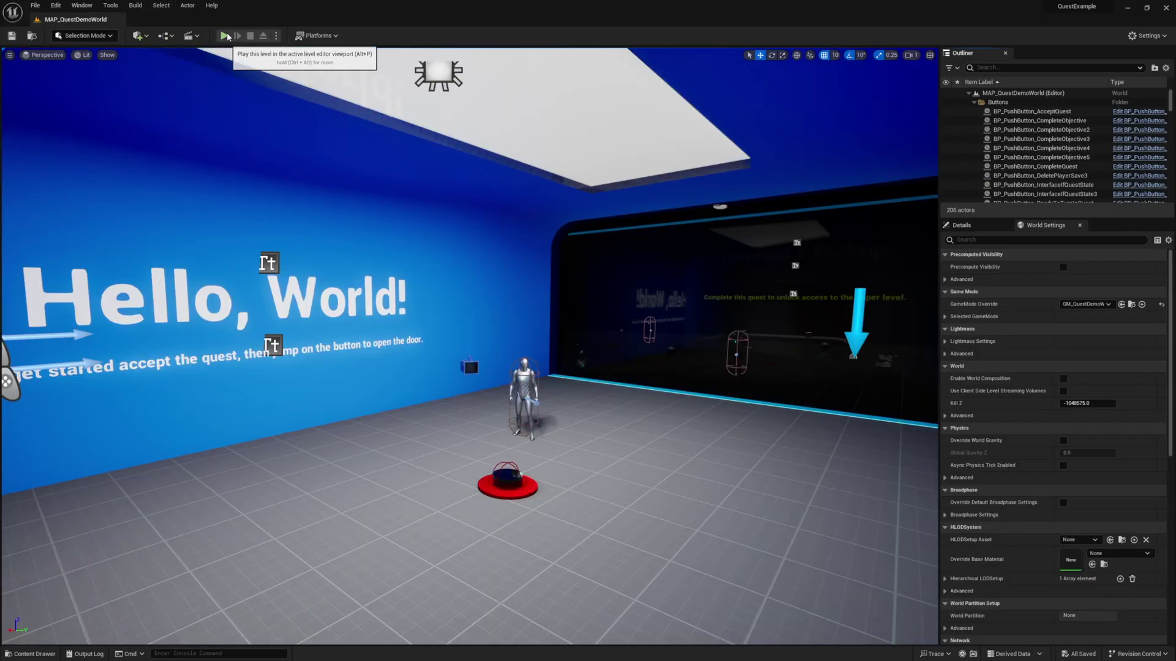
- Test-play the demo level, accepting and turning in the Hello, World! quest
click(225, 35)
key(w)
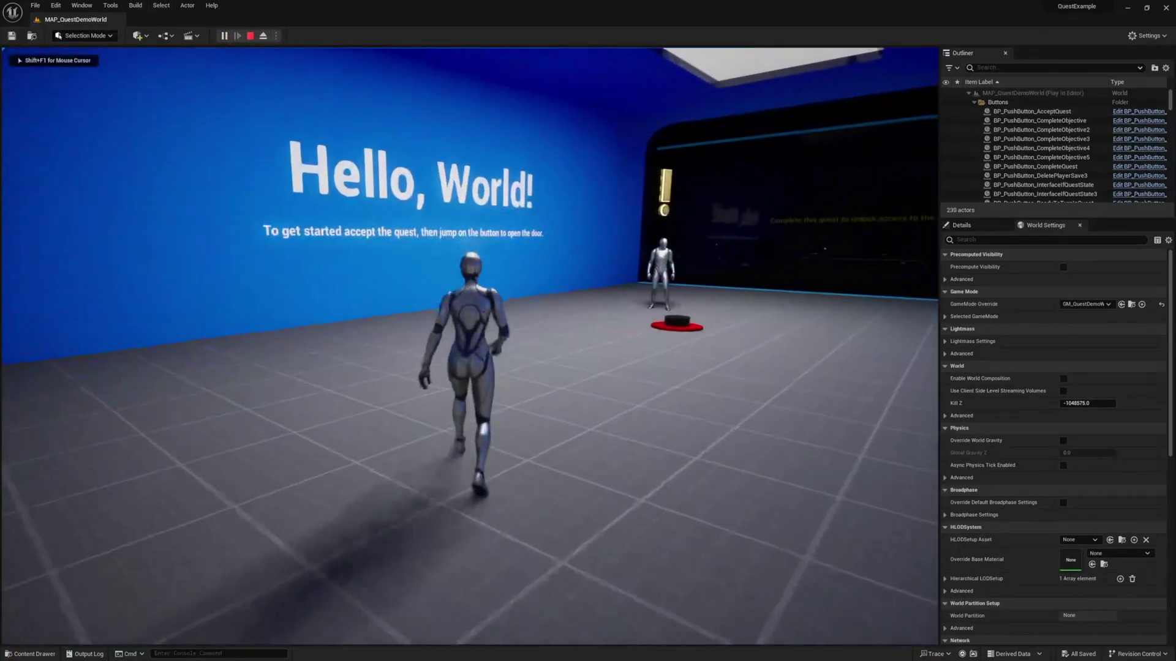
key(e)
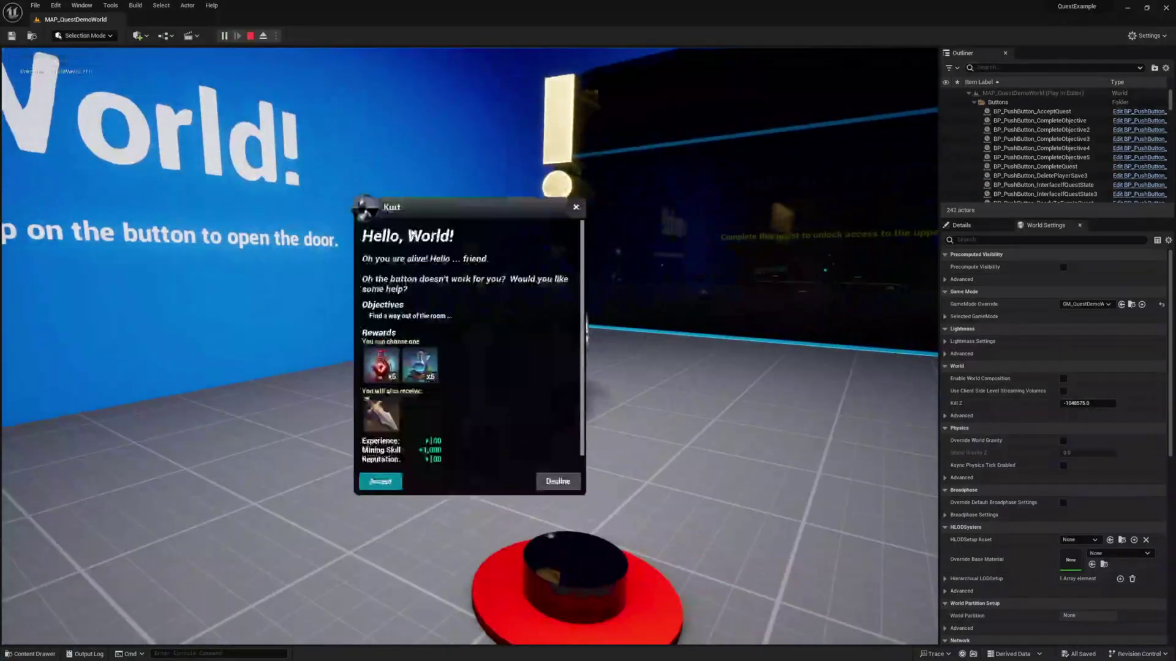
click(380, 481)
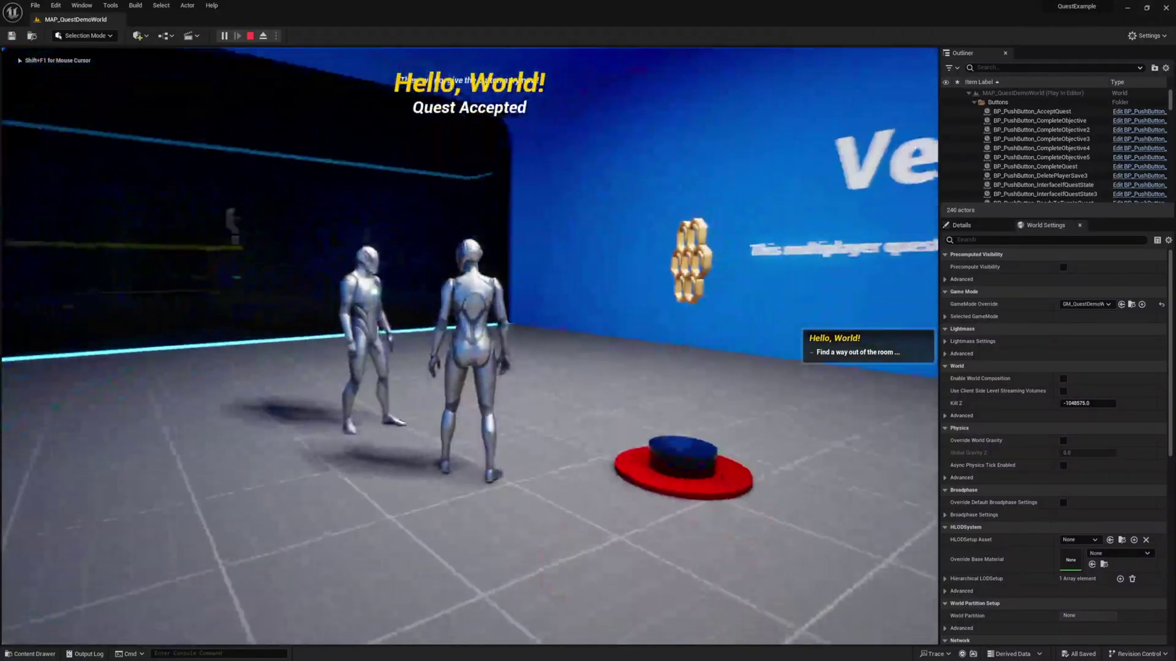
key(w)
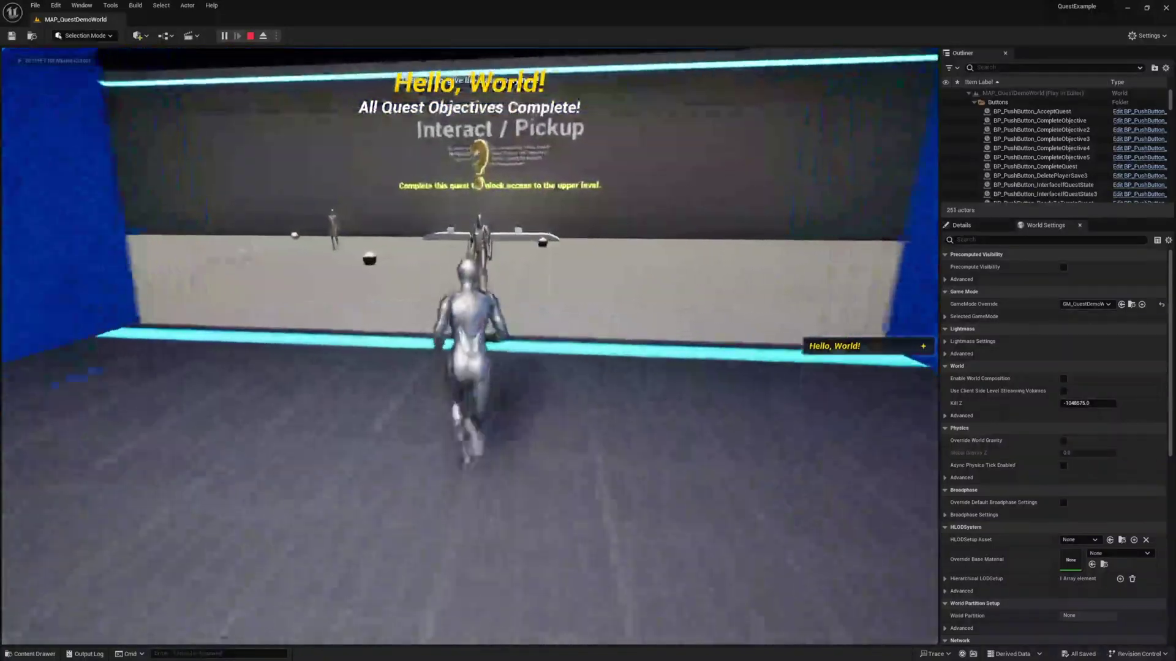
key(e)
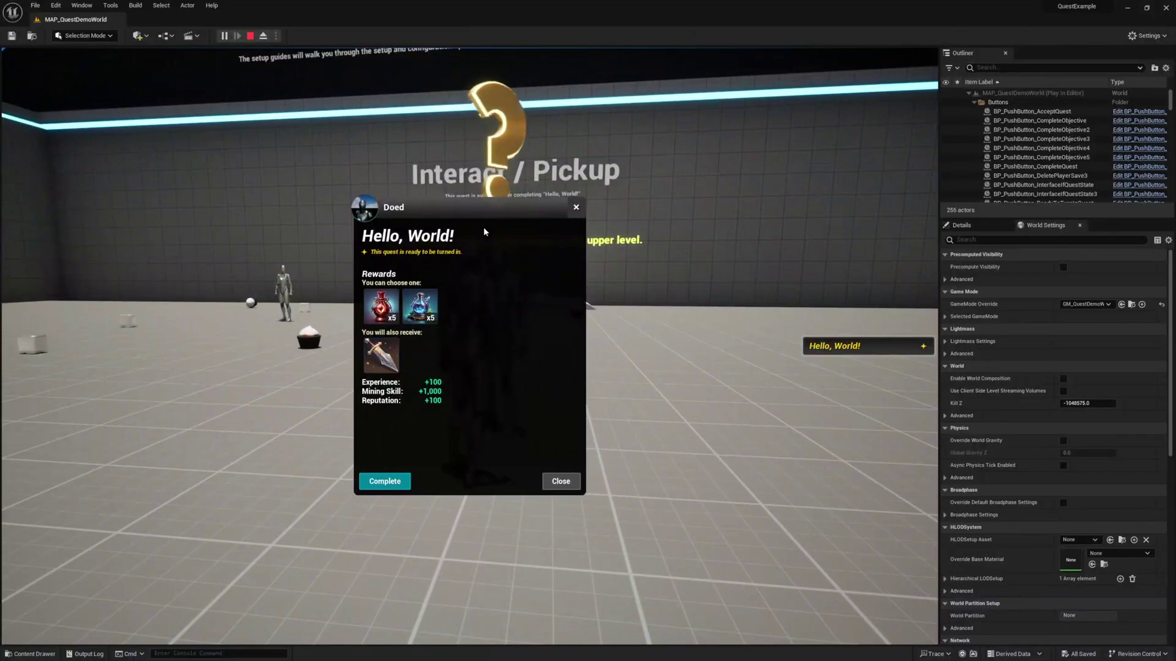
key(Escape)
click(38, 654)
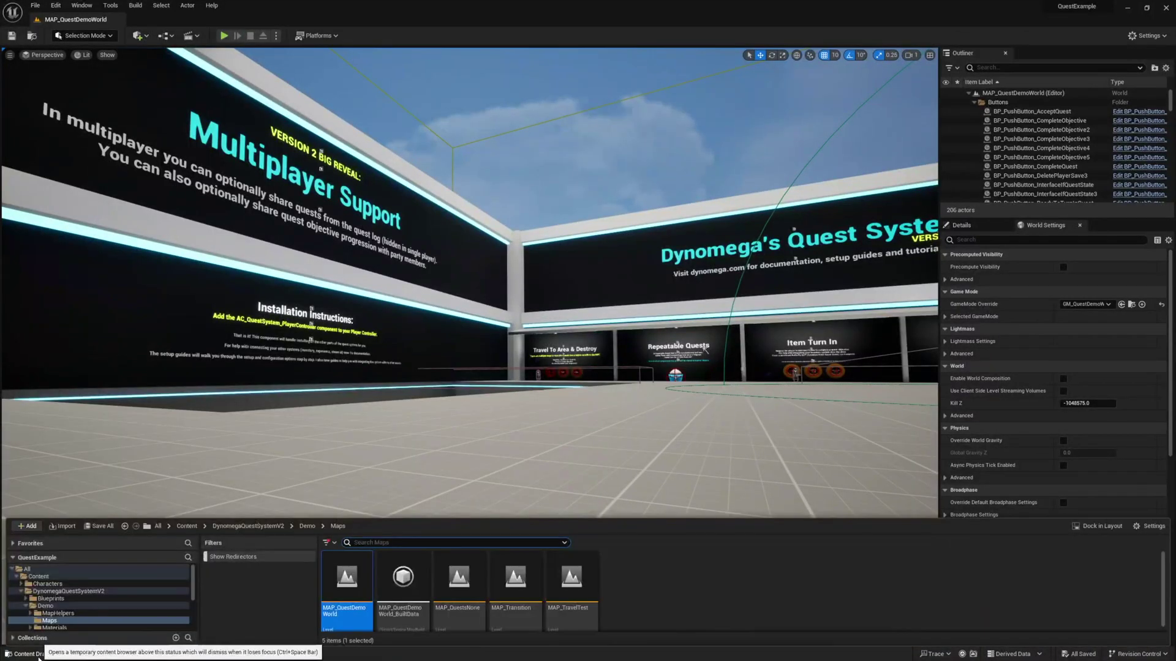
- Open ThirdPersonMap from the ThirdPerson Maps folder
scroll(72, 615, down, 3)
click(49, 619)
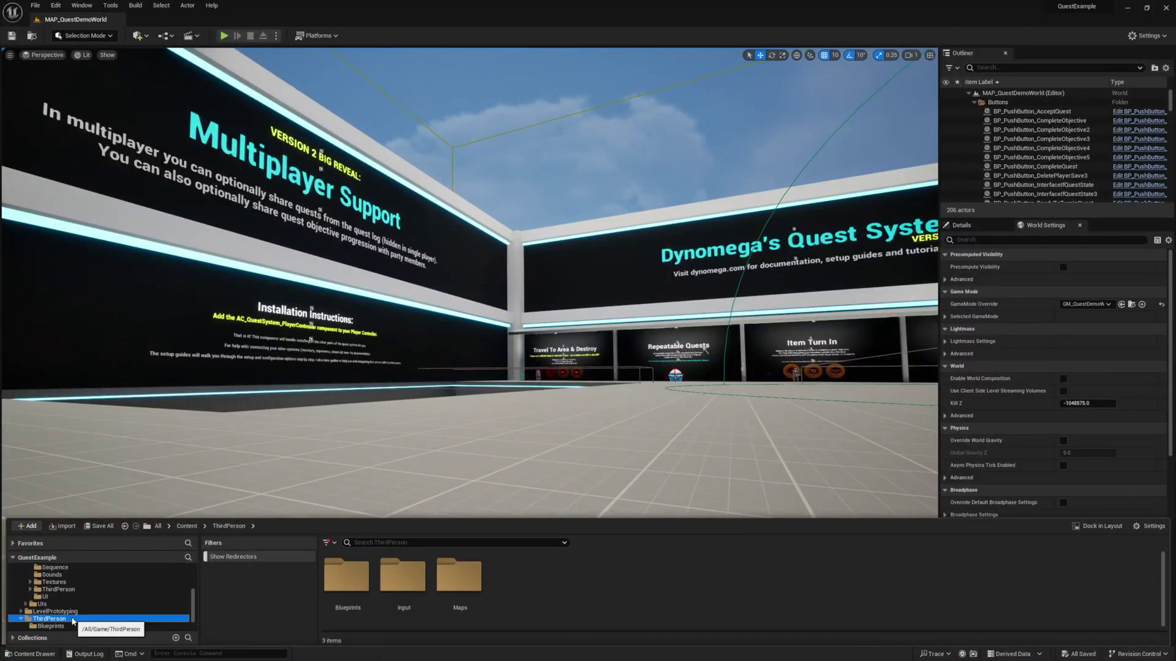
double_click(468, 594)
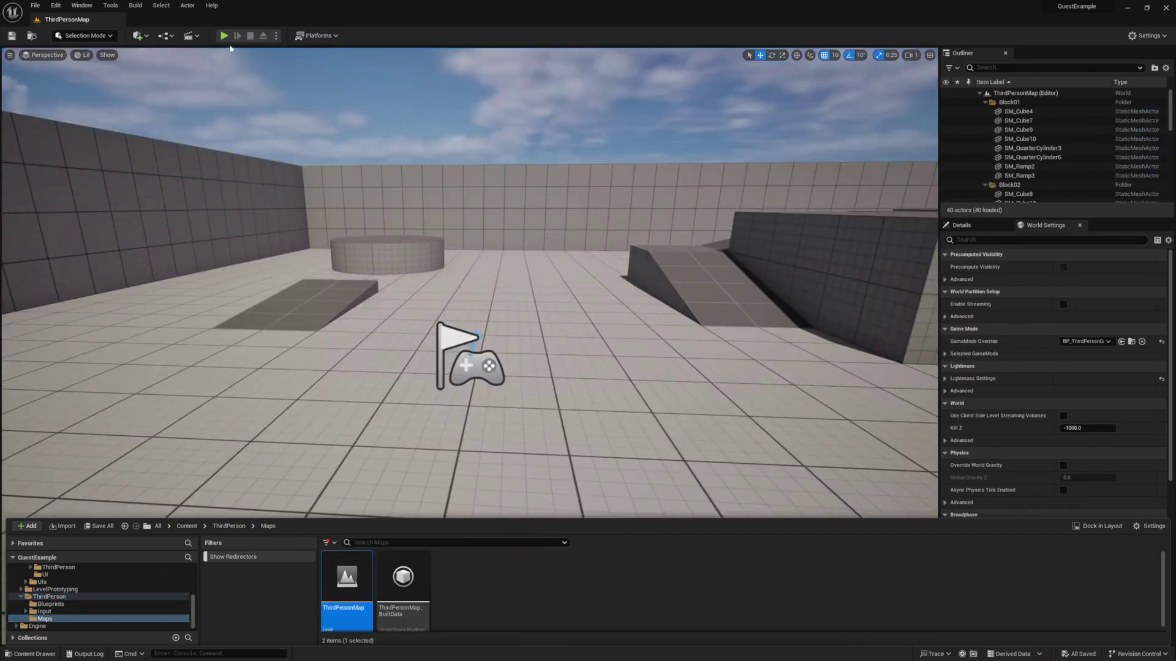
- Briefly test-play ThirdPersonMap with the default character
click(224, 35)
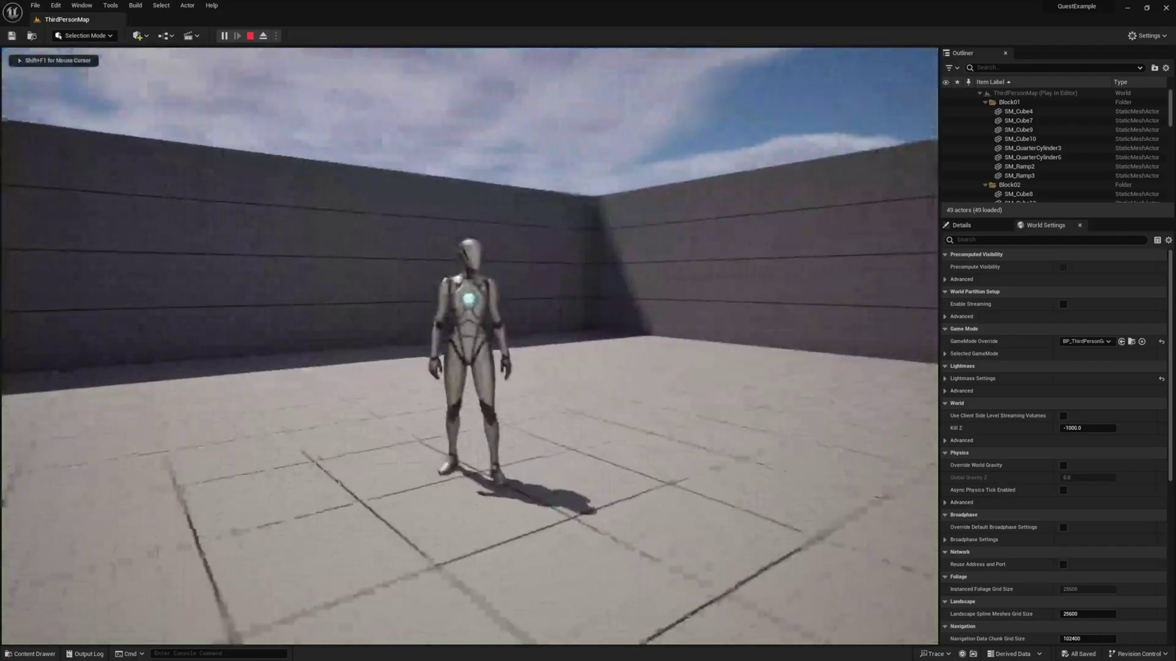
key(w)
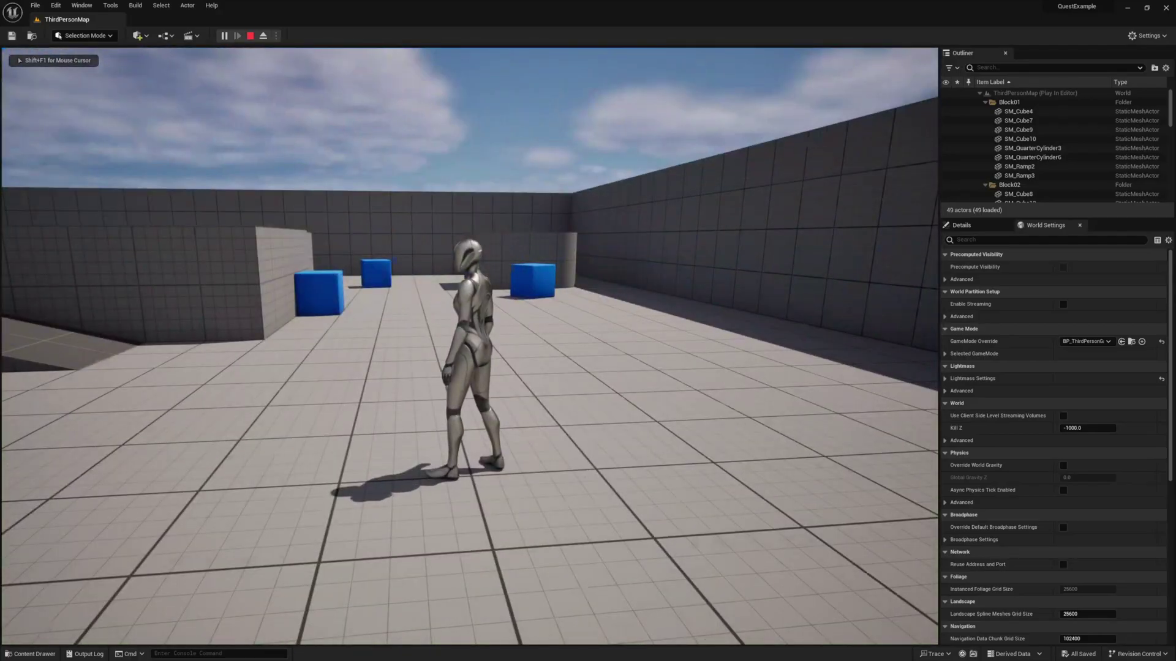
key(Escape)
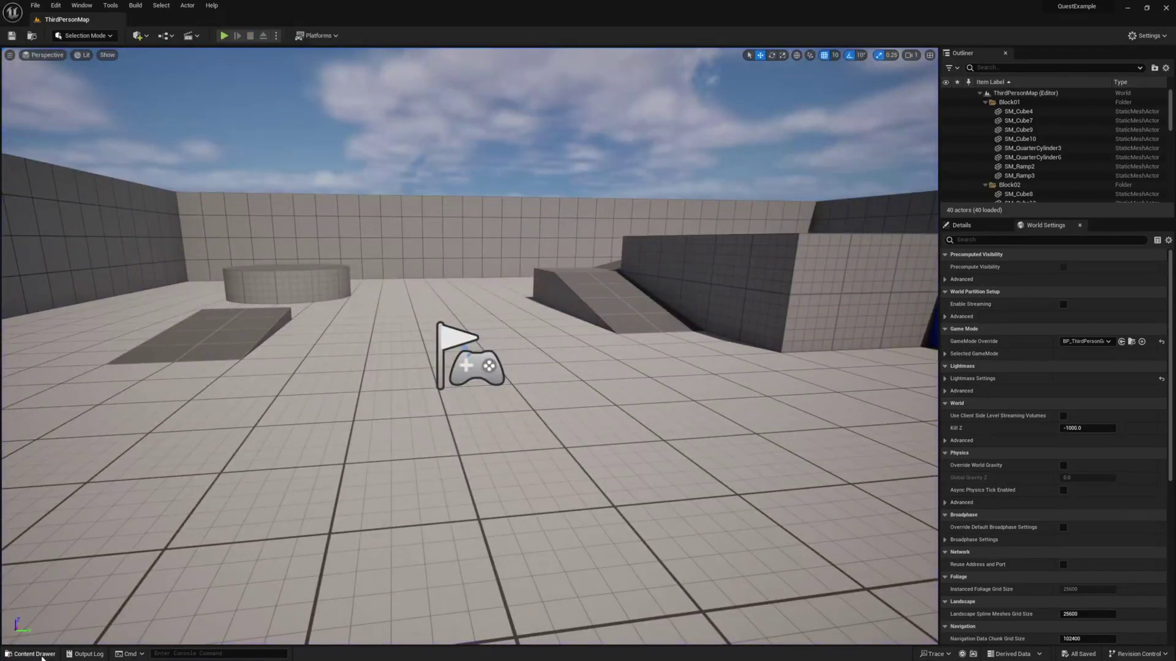
click(40, 655)
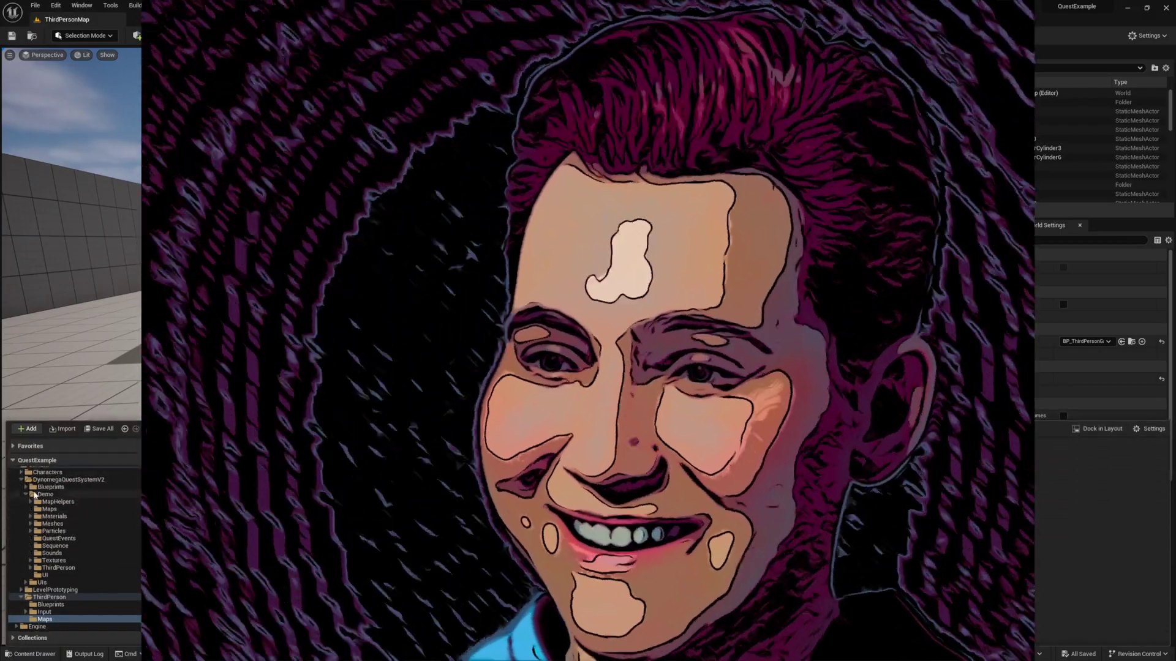
- Set BP_ThirdPersonGameMode's Player Controller Class to BP_QuestDemoWorldPlayerController and test-play ThirdPersonMap
click(21, 480)
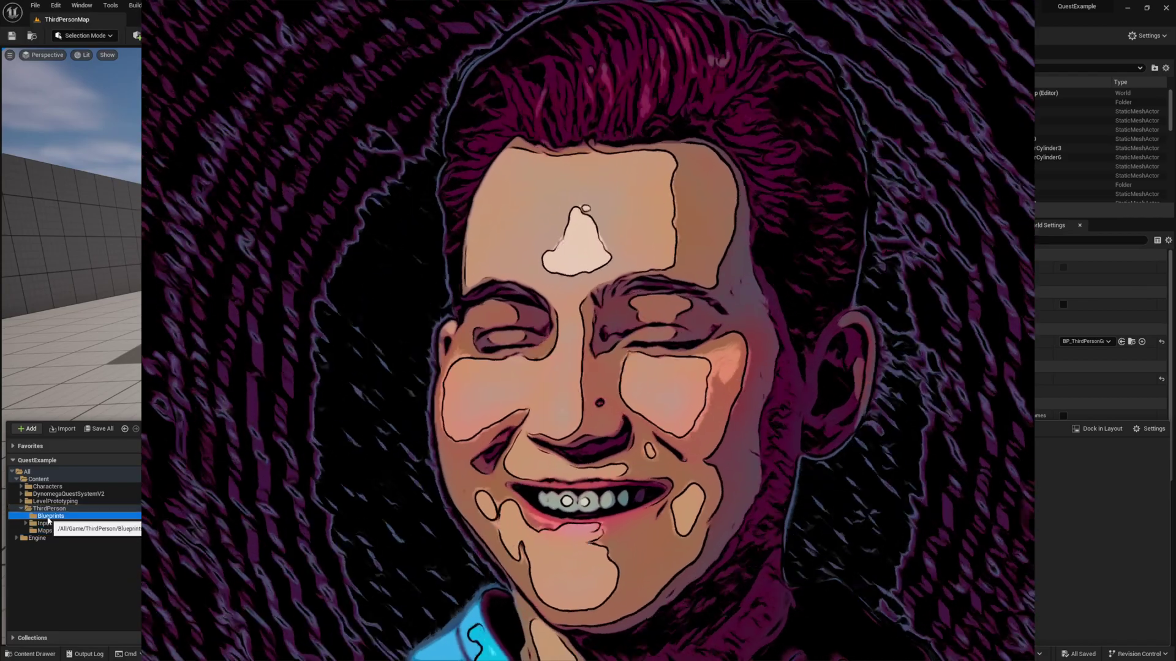
click(50, 516)
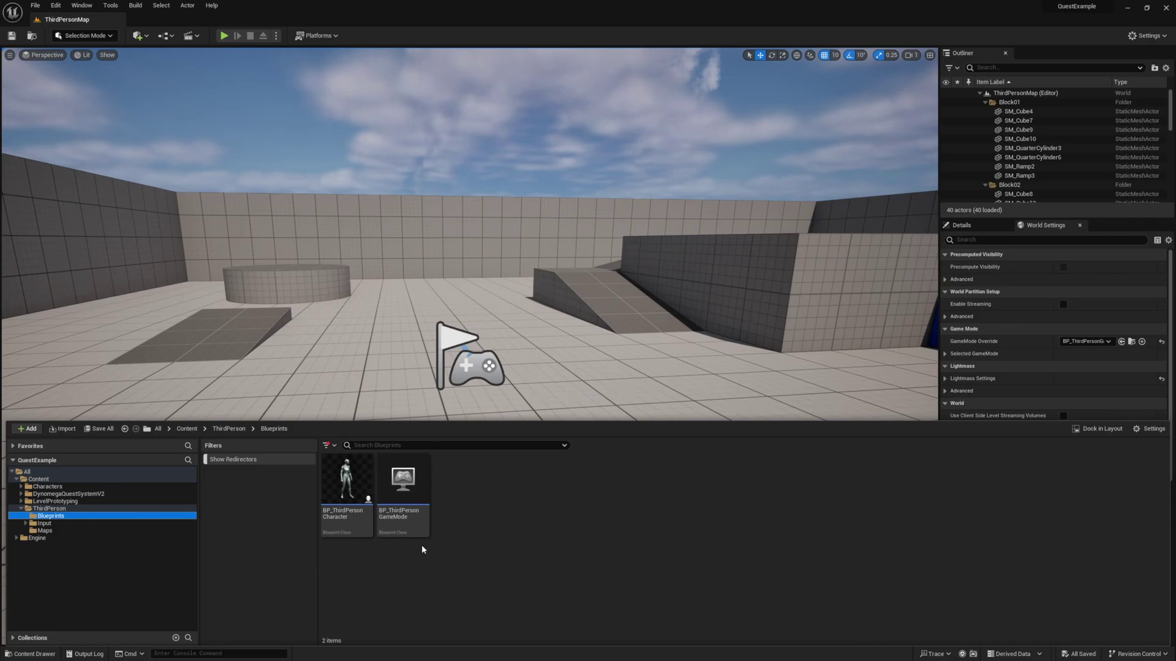
double_click(407, 517)
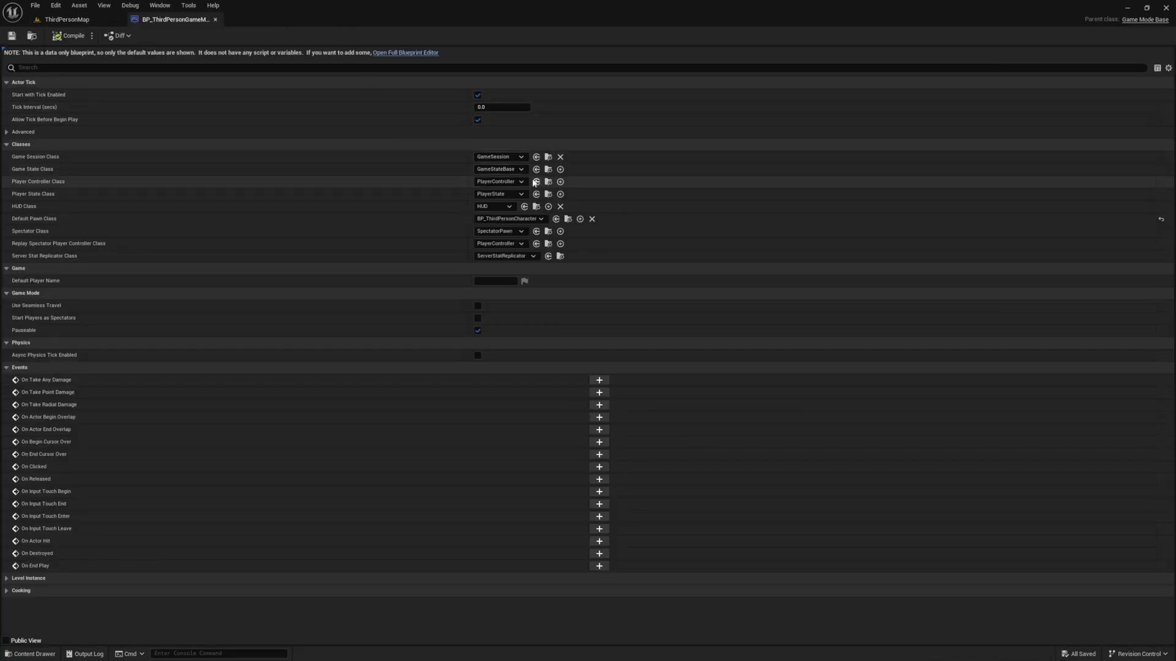
click(499, 181)
click(507, 205)
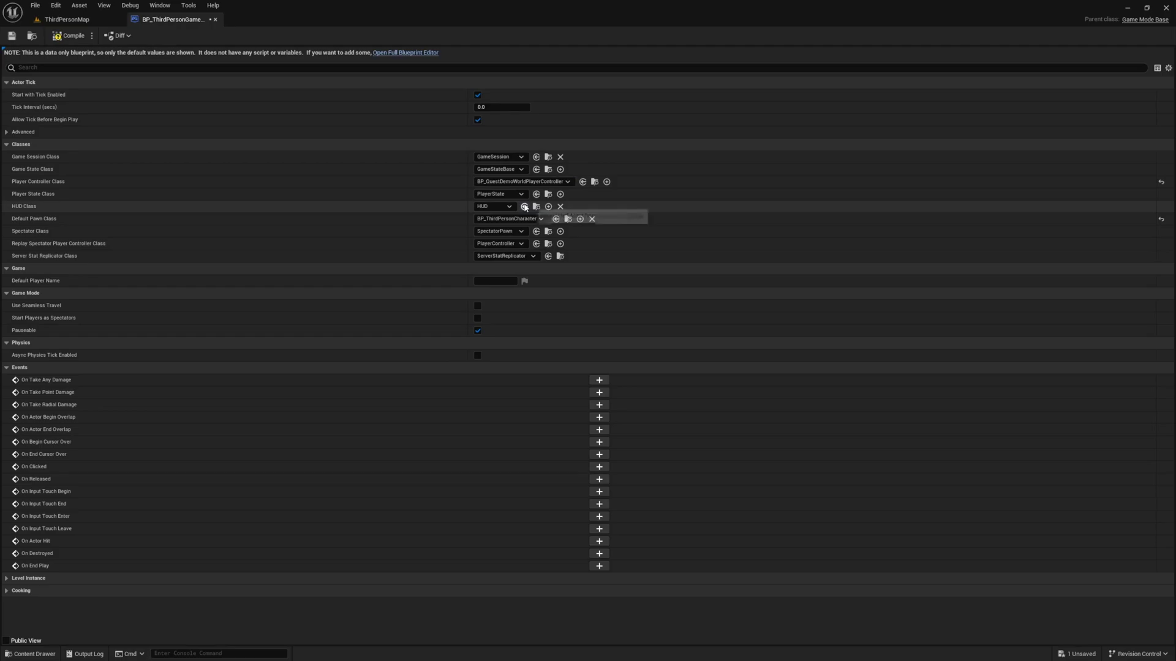
click(67, 19)
click(224, 35)
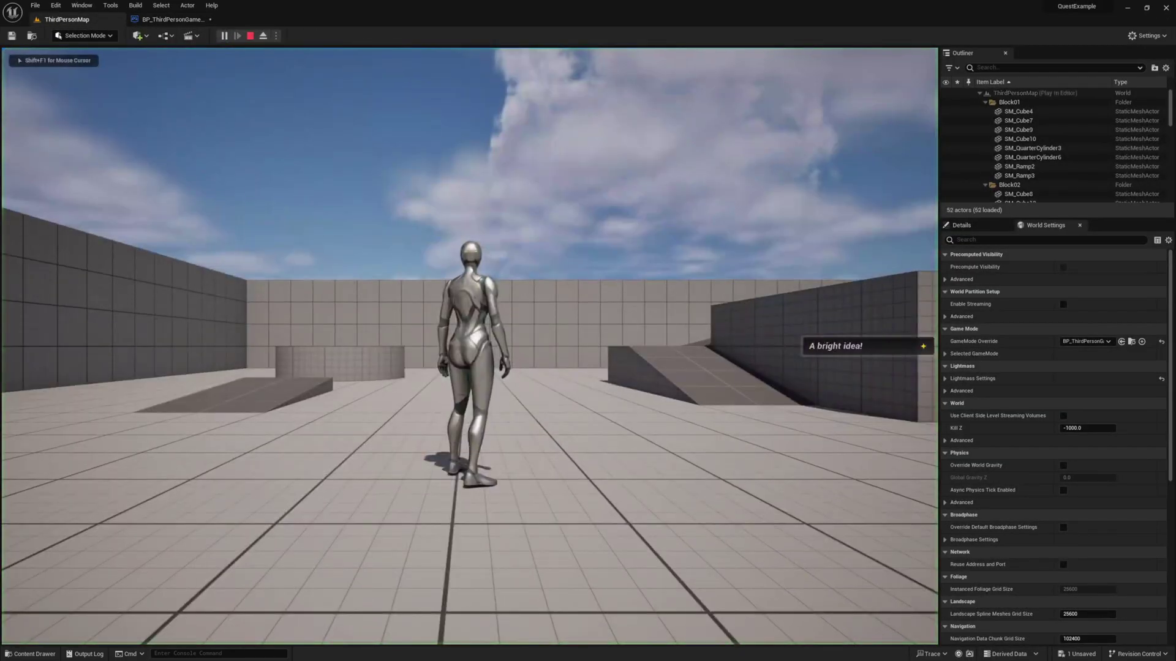
- Review the A bright idea! quest in the in-game quest log, then stop playing
key(l)
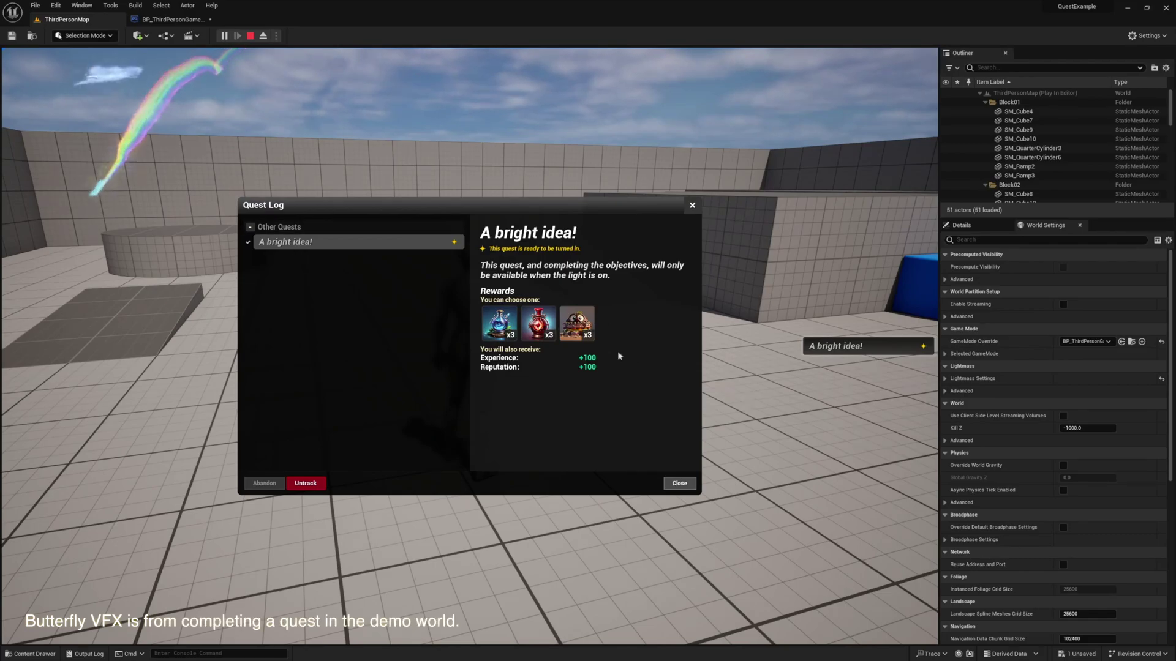
click(692, 205)
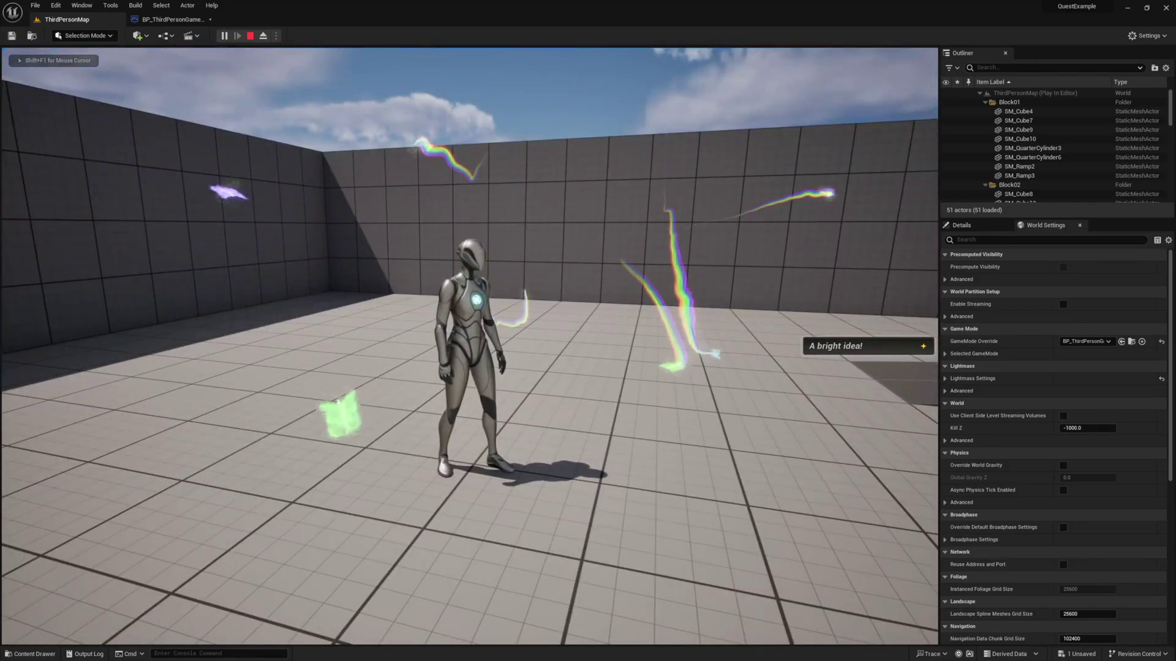
key(Escape)
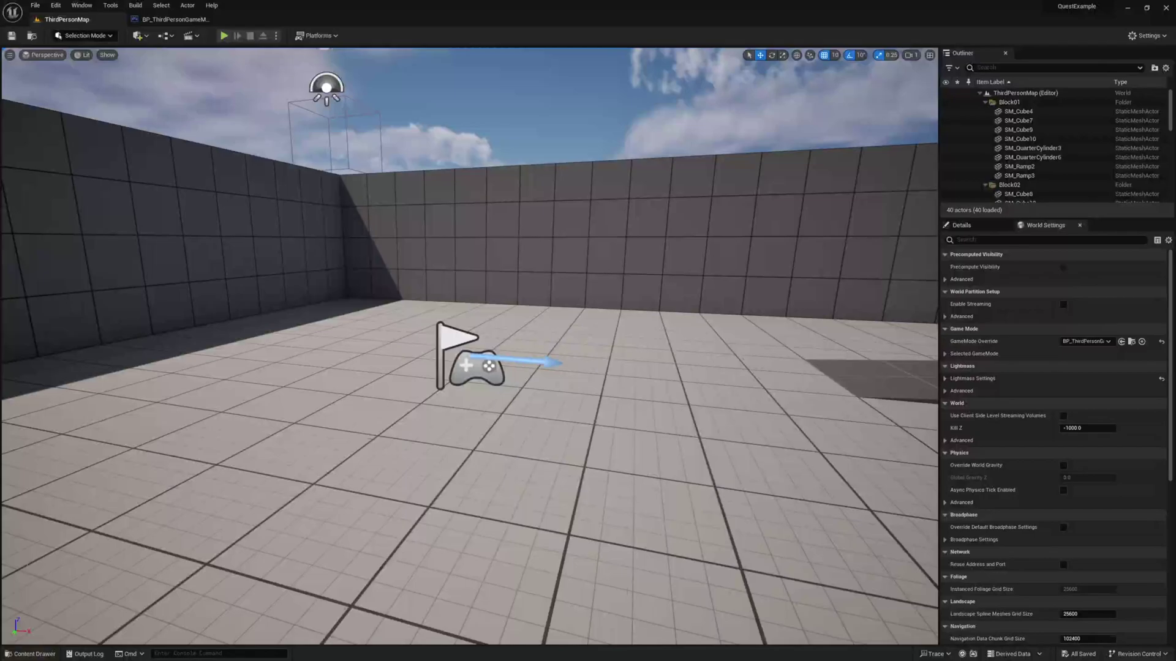
- Create a Player Controller Blueprint named BP_ThirdPersonController in the Blueprints folder
click(35, 655)
click(435, 573)
right_click(466, 501)
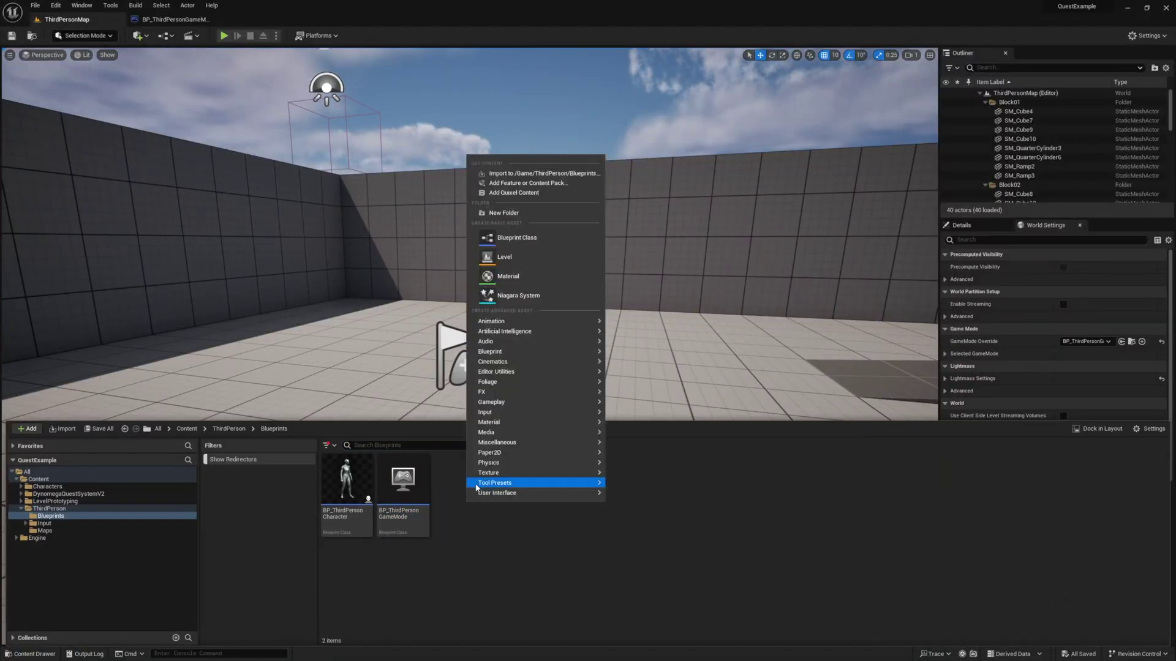
click(514, 239)
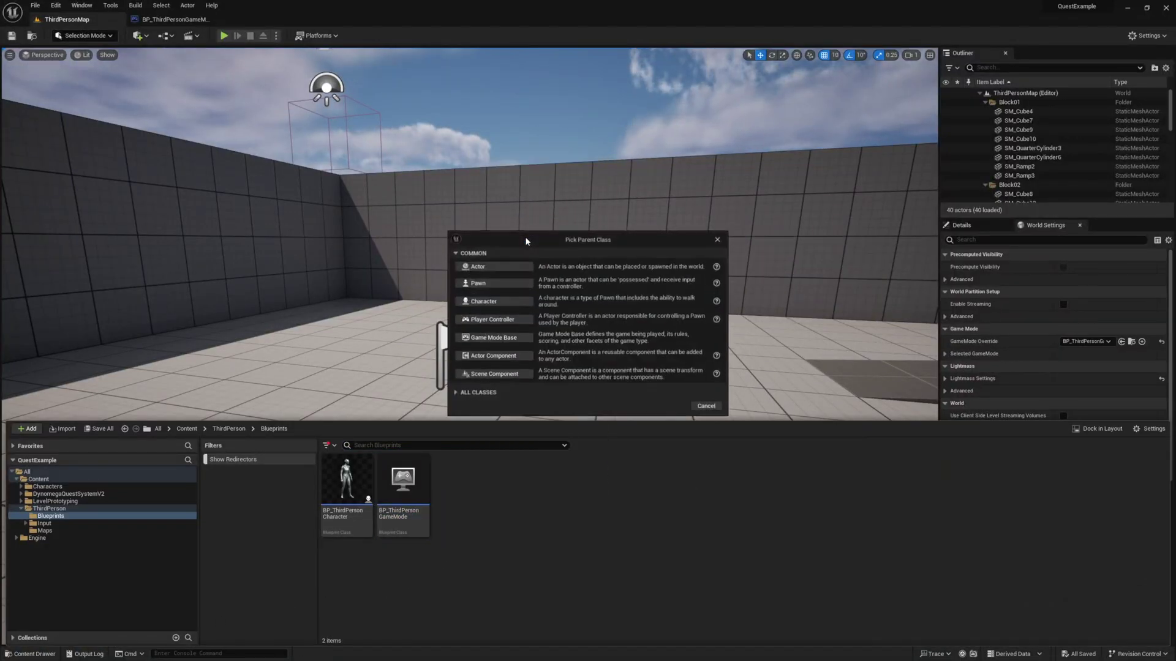
click(492, 321)
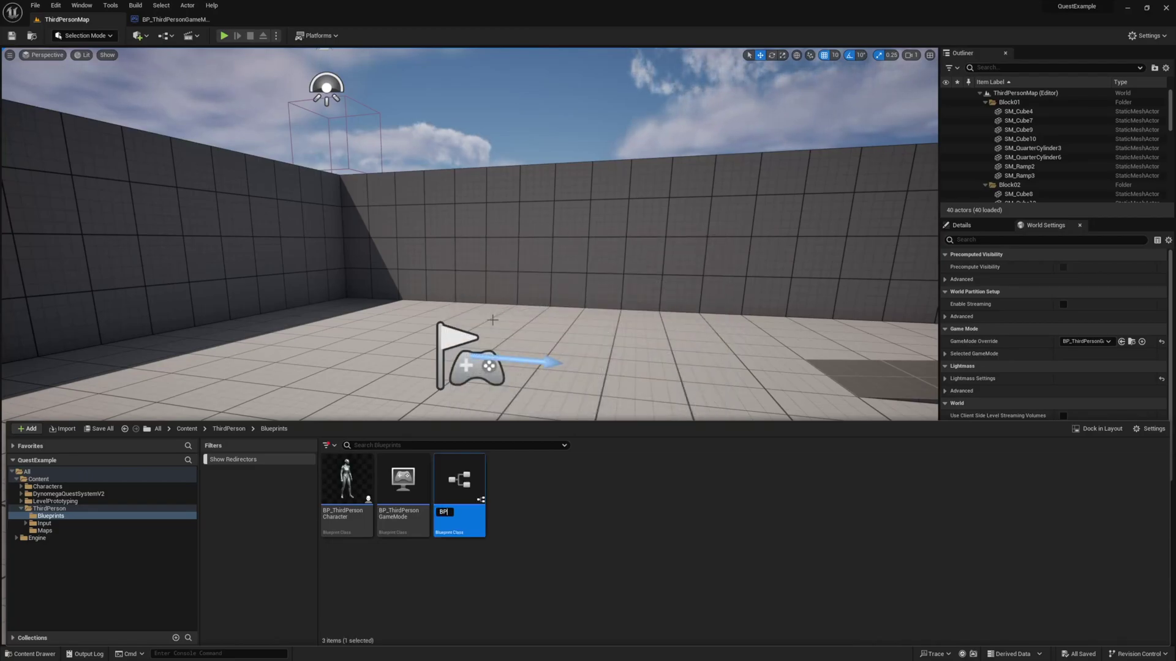
text(BP_ThirdPersonController)
key(Return)
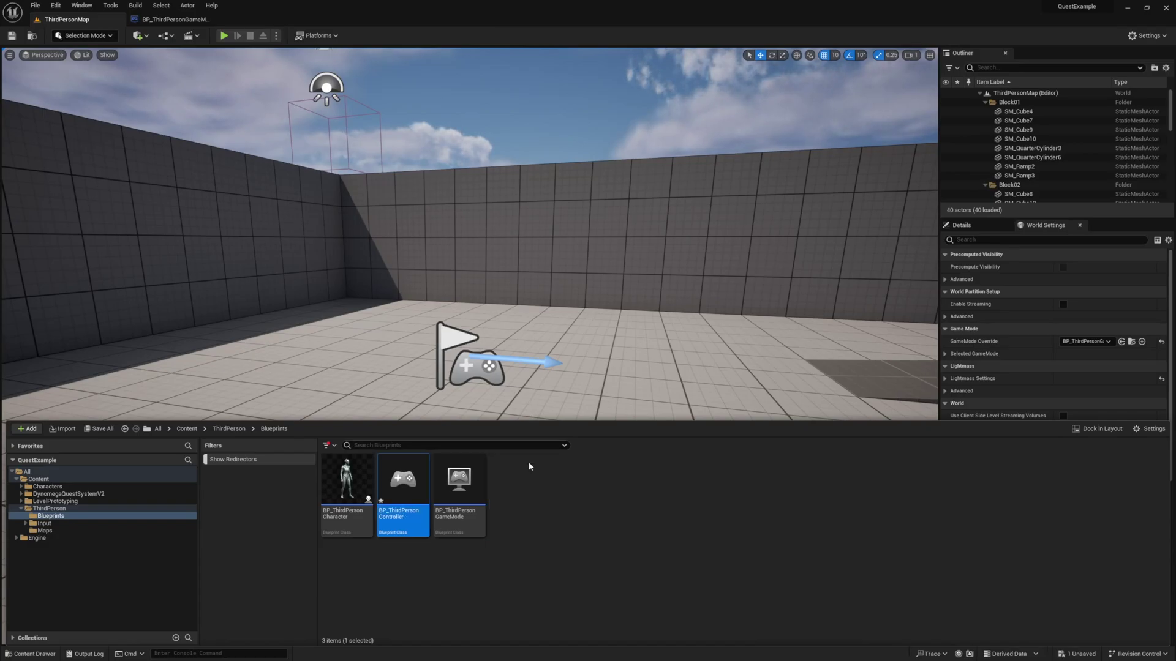
- Make BP_ThirdPersonController the game mode's Player Controller Class, then compile and save
double_click(459, 484)
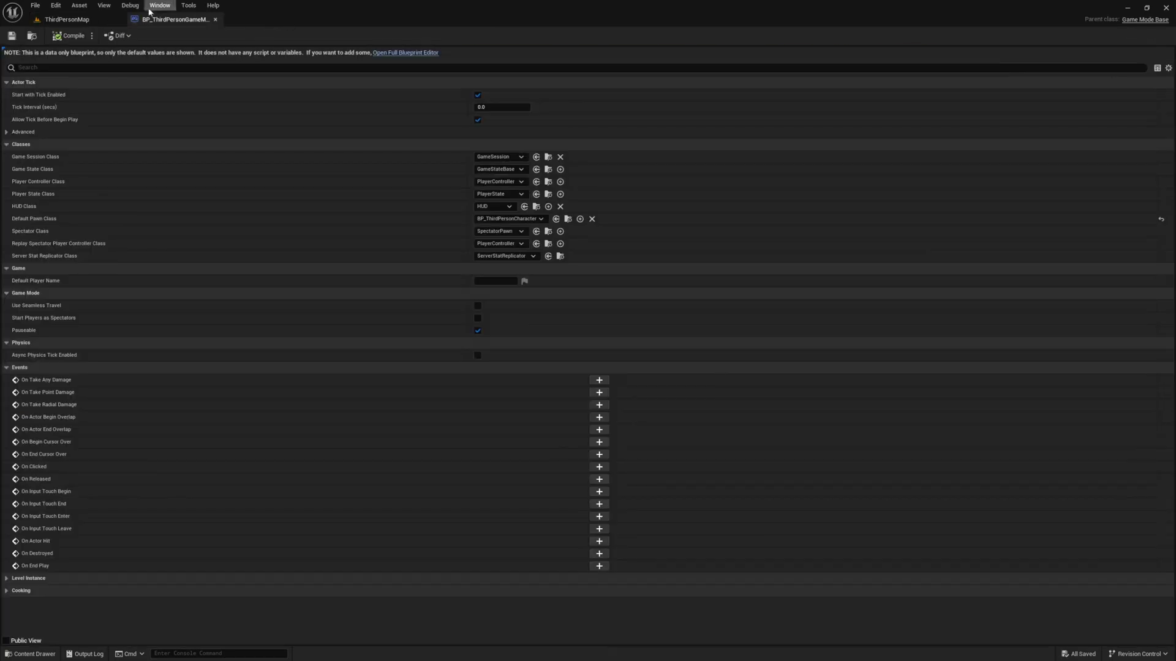
click(499, 182)
click(520, 214)
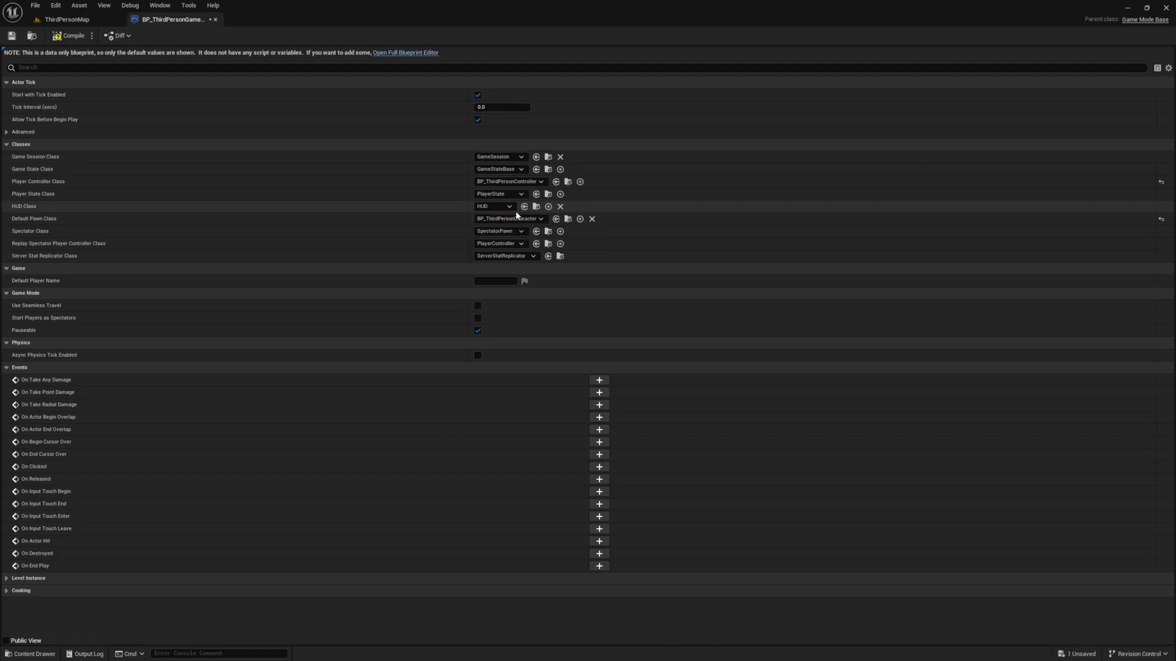
click(64, 36)
key(ctrl+s)
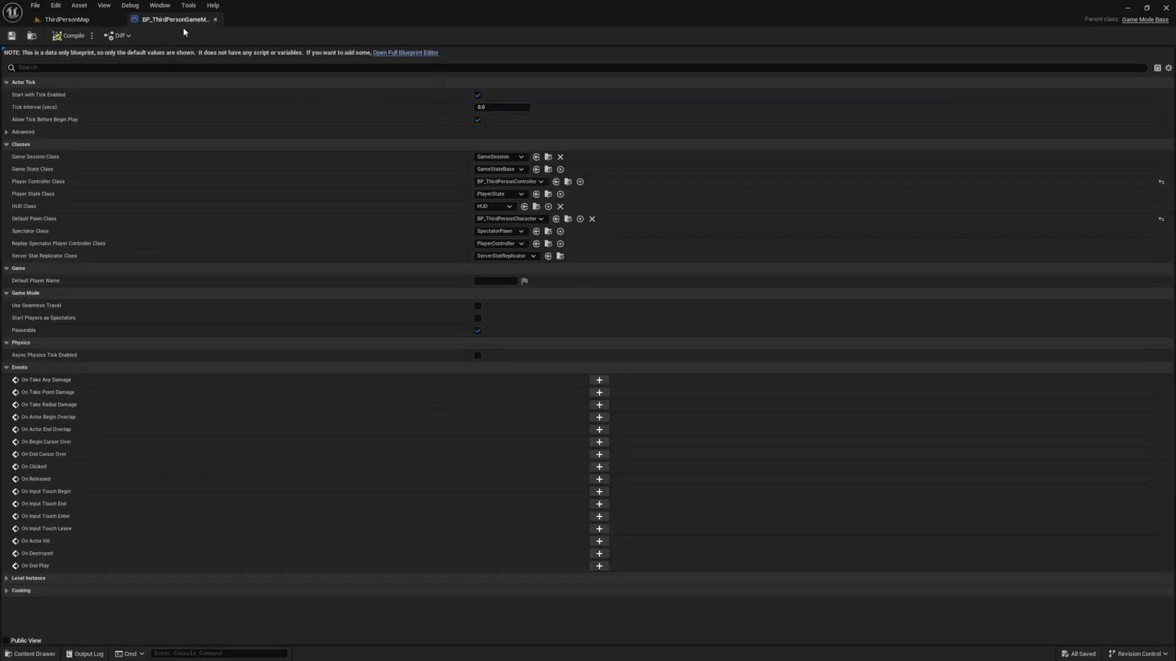
click(216, 20)
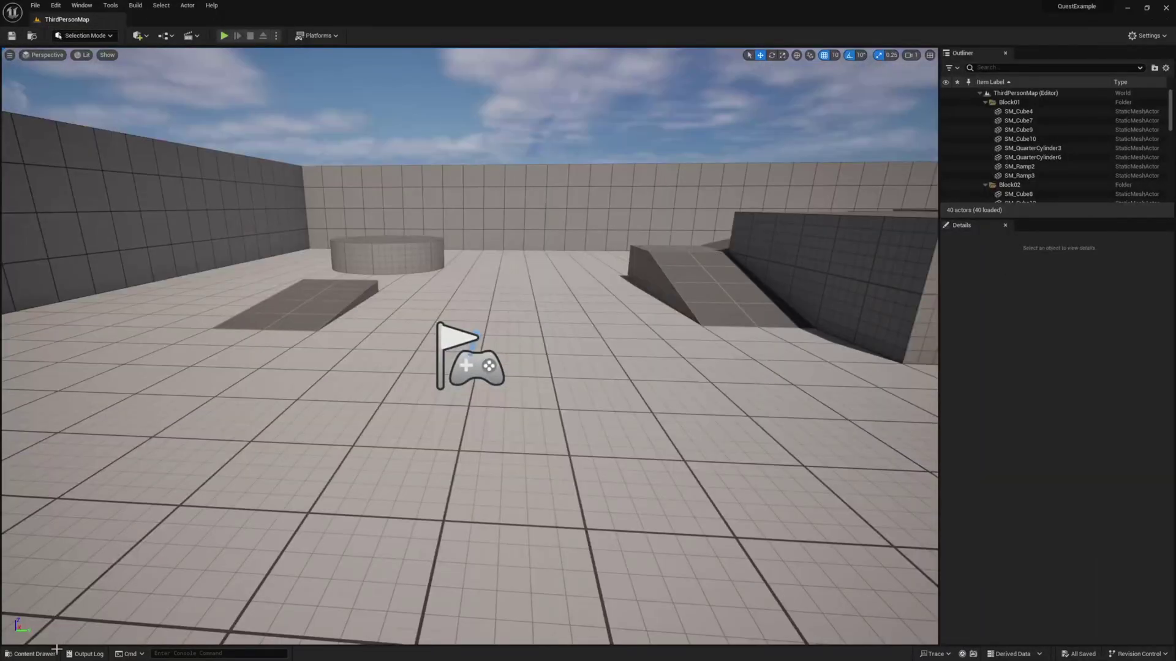
- Add the AC Quest System Player Controller component to BP_ThirdPersonController, then compile and save
click(33, 653)
double_click(404, 490)
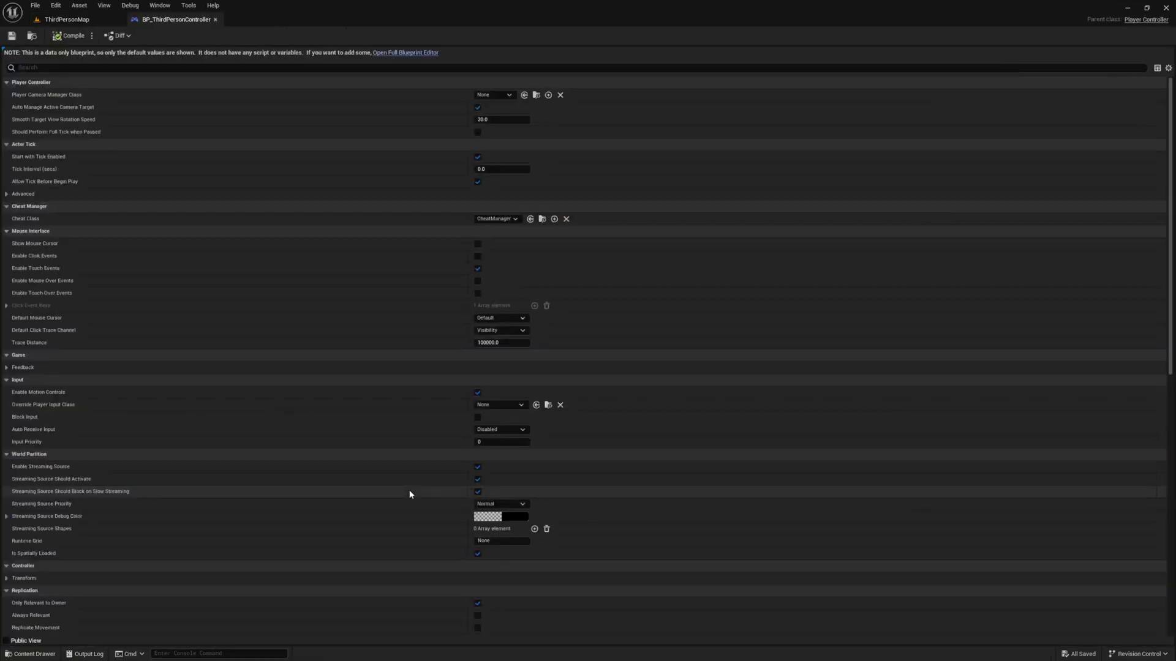
click(401, 53)
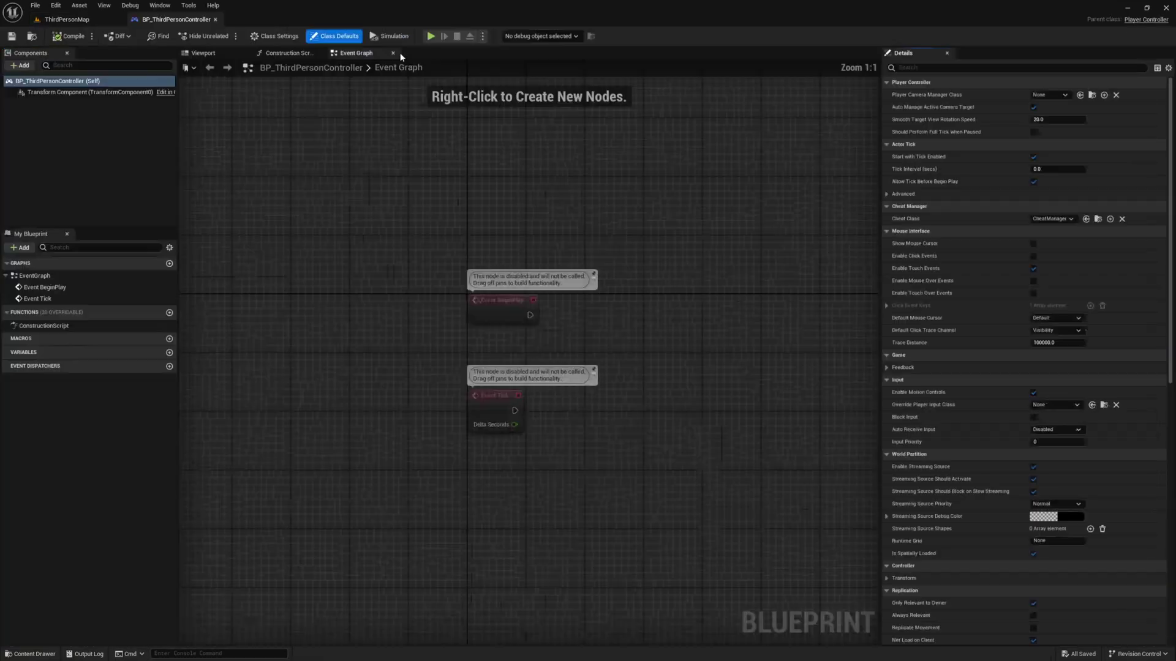
click(15, 66)
text(qu)
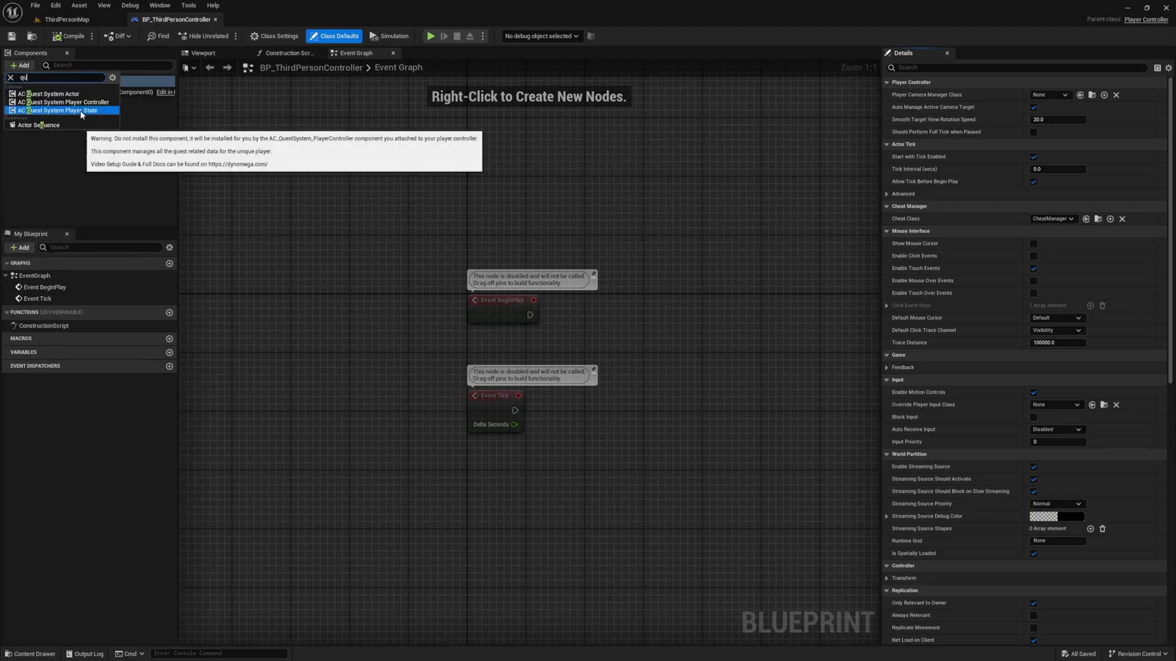
click(67, 103)
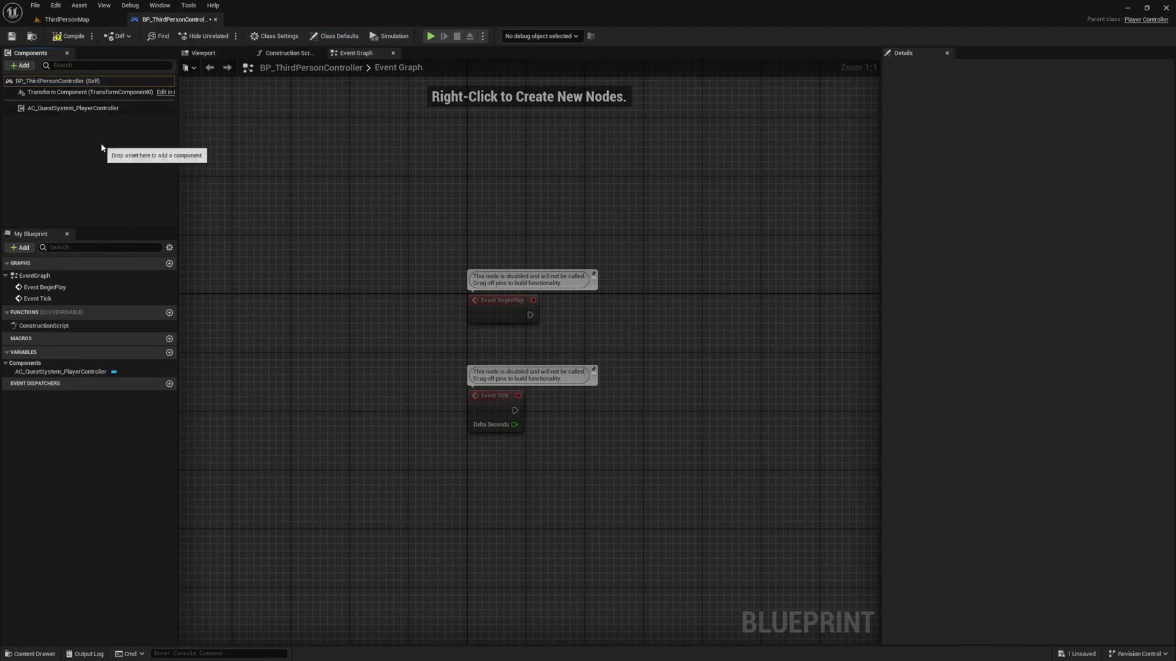
click(12, 36)
click(61, 19)
click(177, 19)
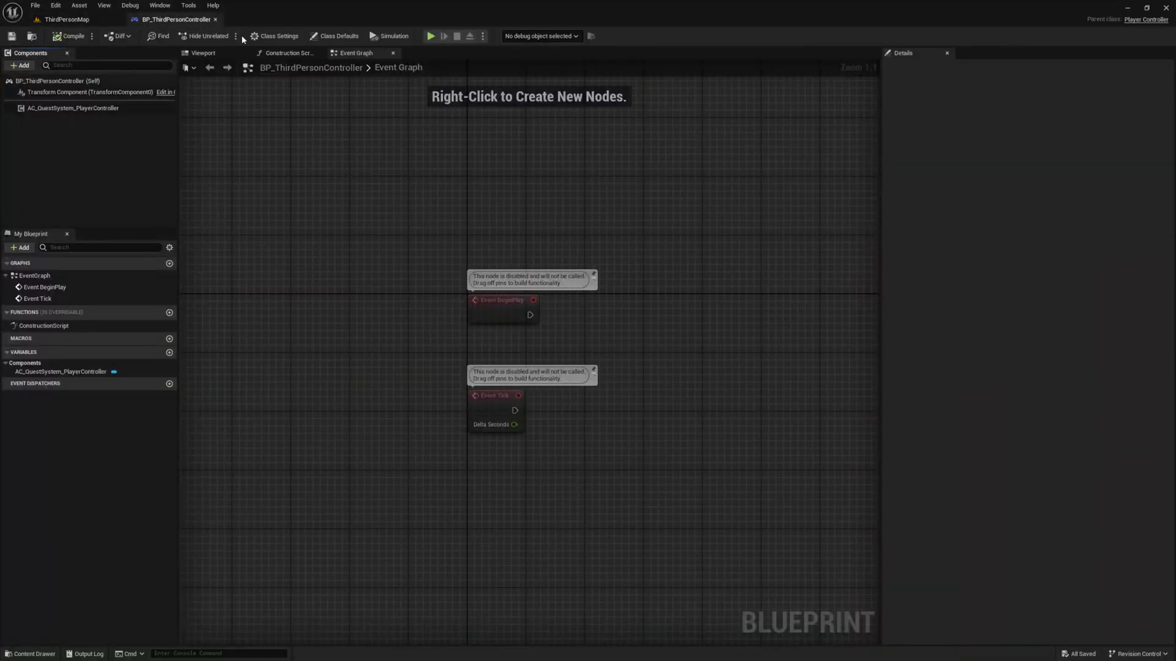
click(84, 19)
- Test-play the level, check A bright idea! in the quest log, then stop playing
click(225, 35)
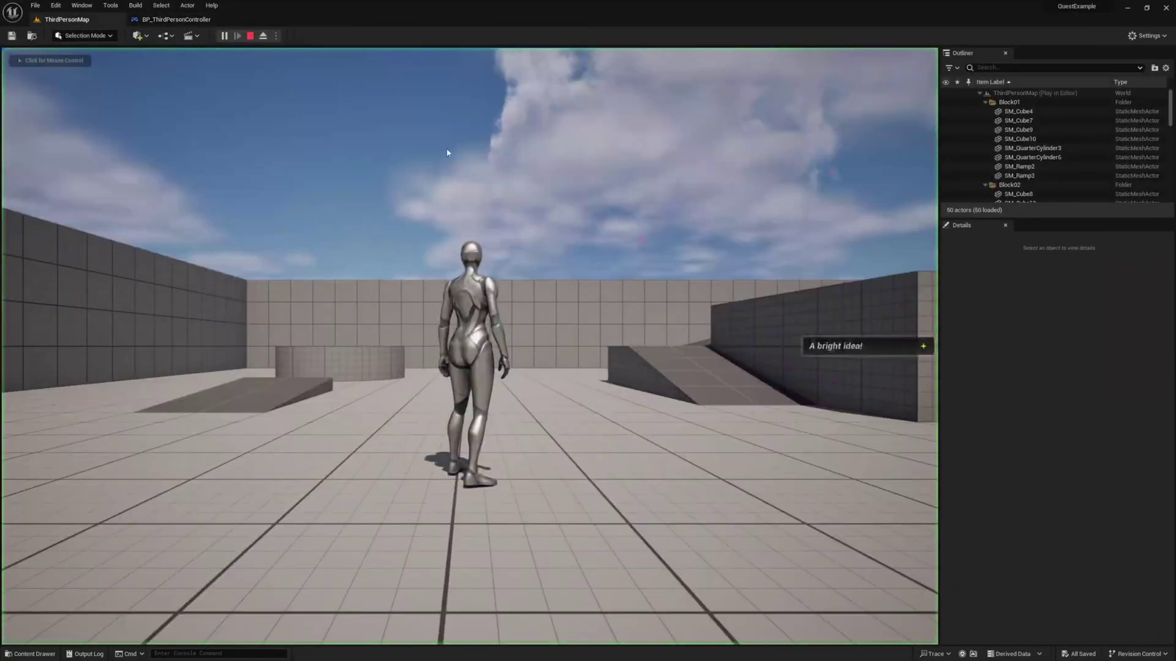
key(j)
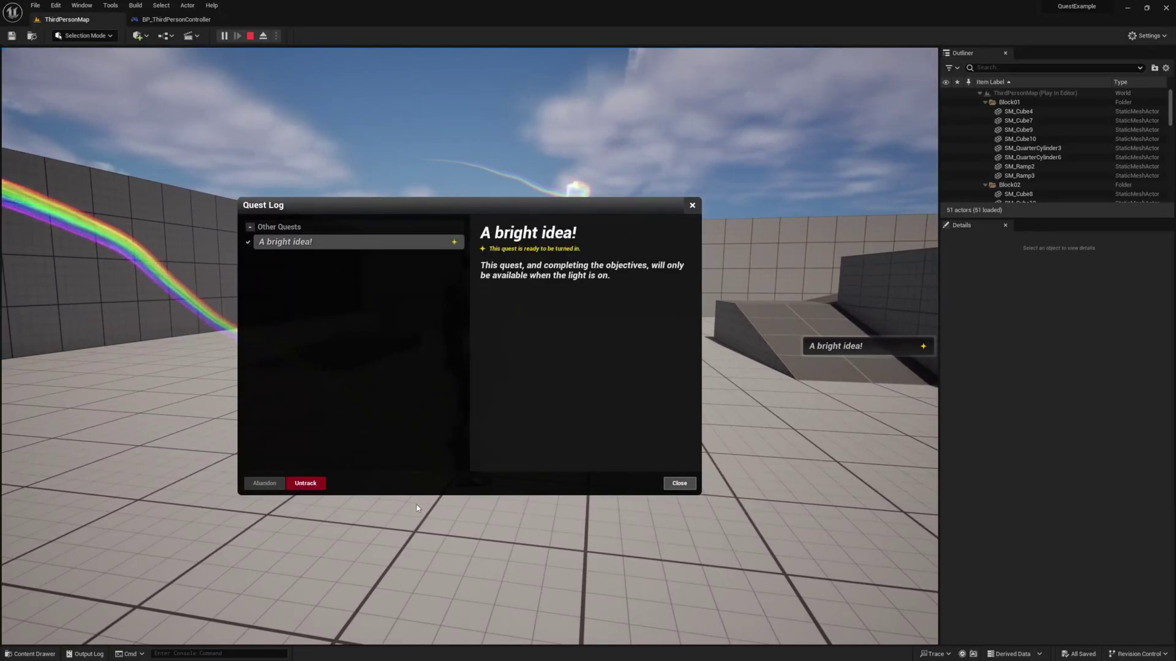
click(692, 205)
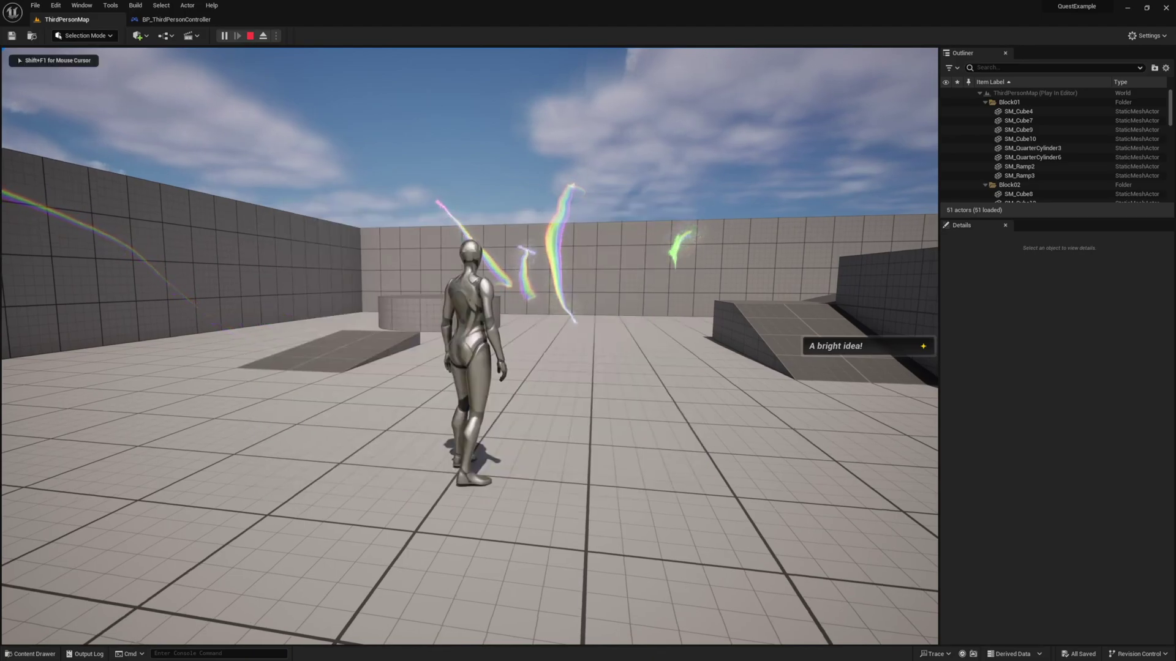
key(Escape)
- Open a level from the File menu's recent levels list
click(35, 5)
mouse_move(58, 59)
click(214, 72)
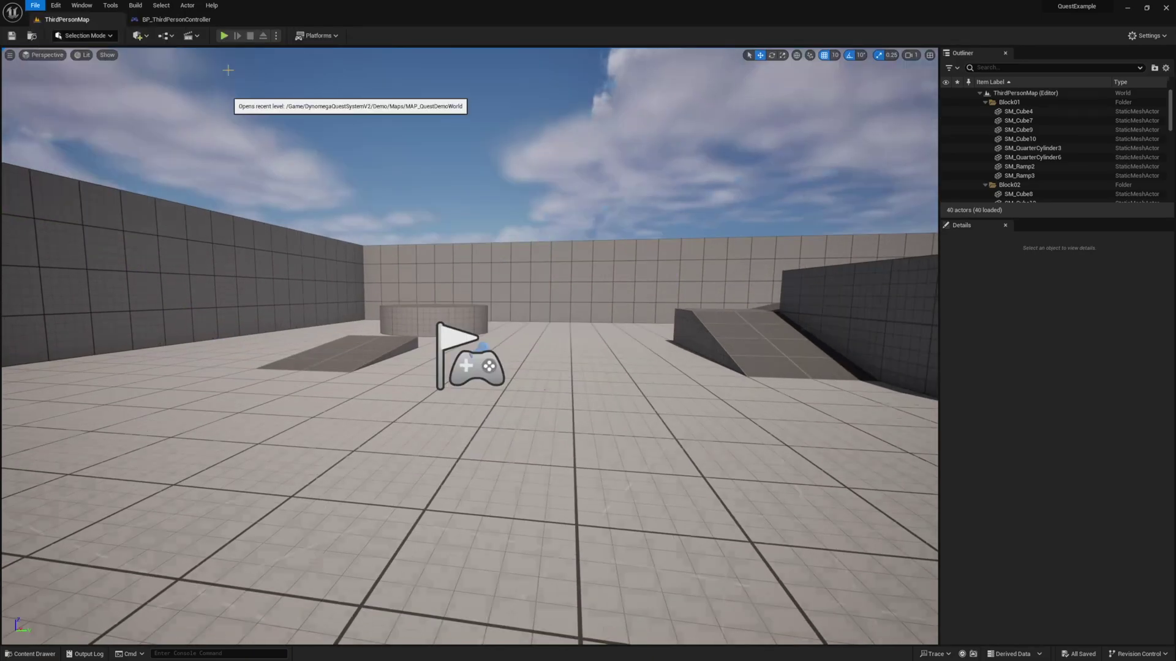
click(226, 35)
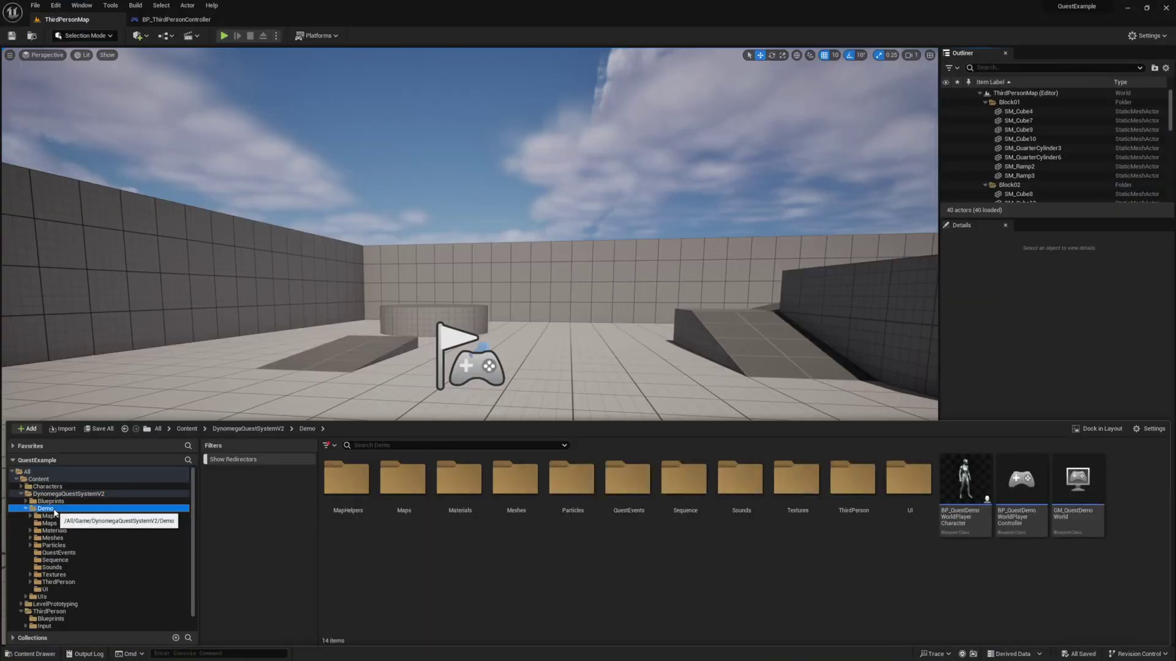
click(50, 523)
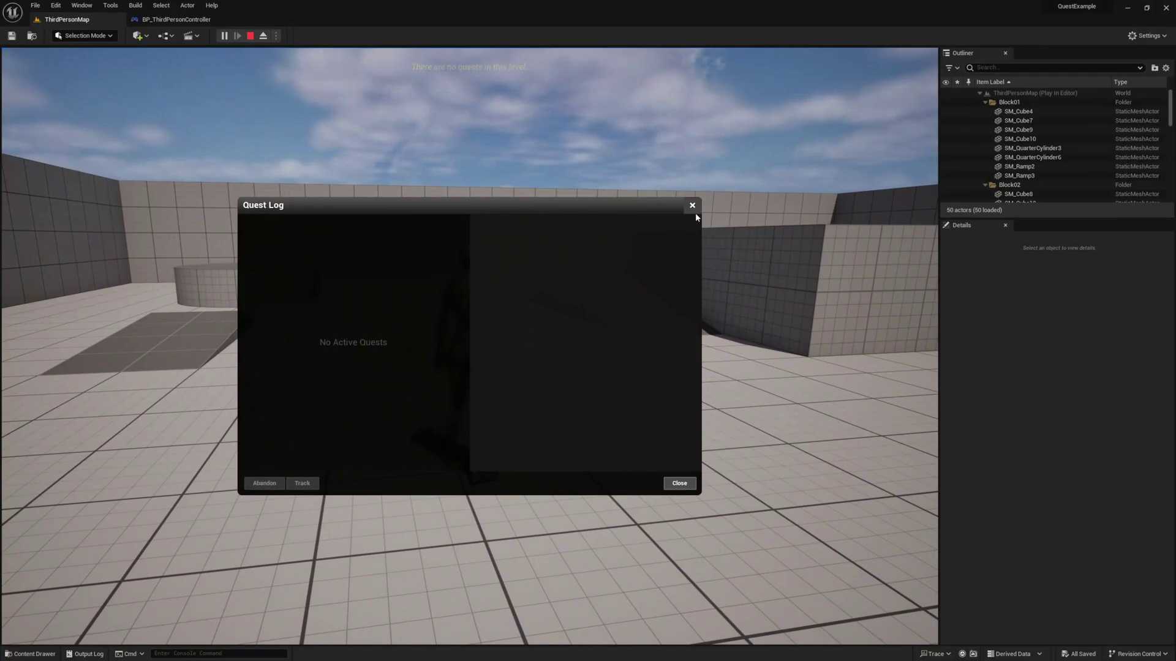
click(680, 483)
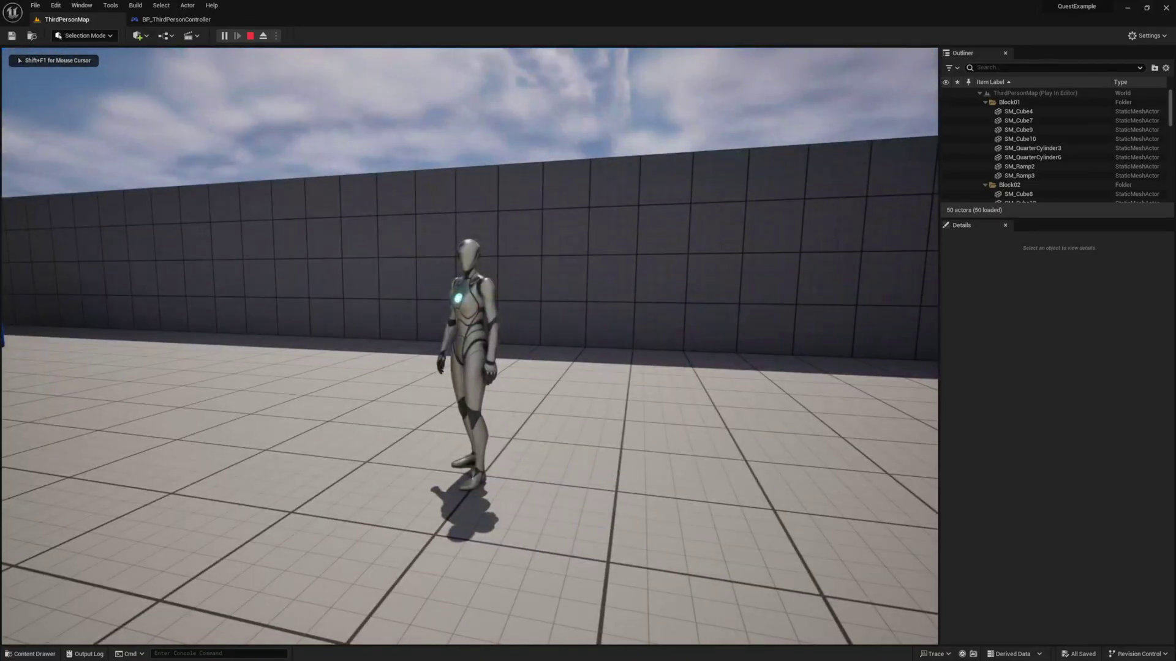
key(Escape)
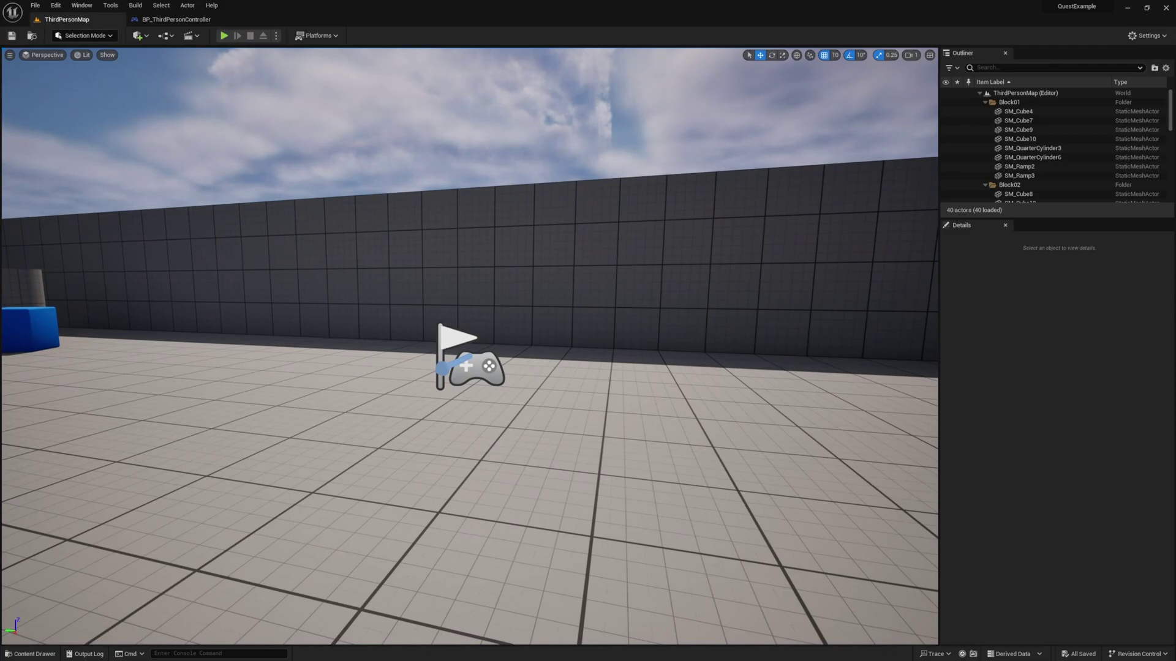
- Select AC_QuestSystem_PlayerController in BP_ThirdPersonController and widen the Details panel to show its settings
click(167, 21)
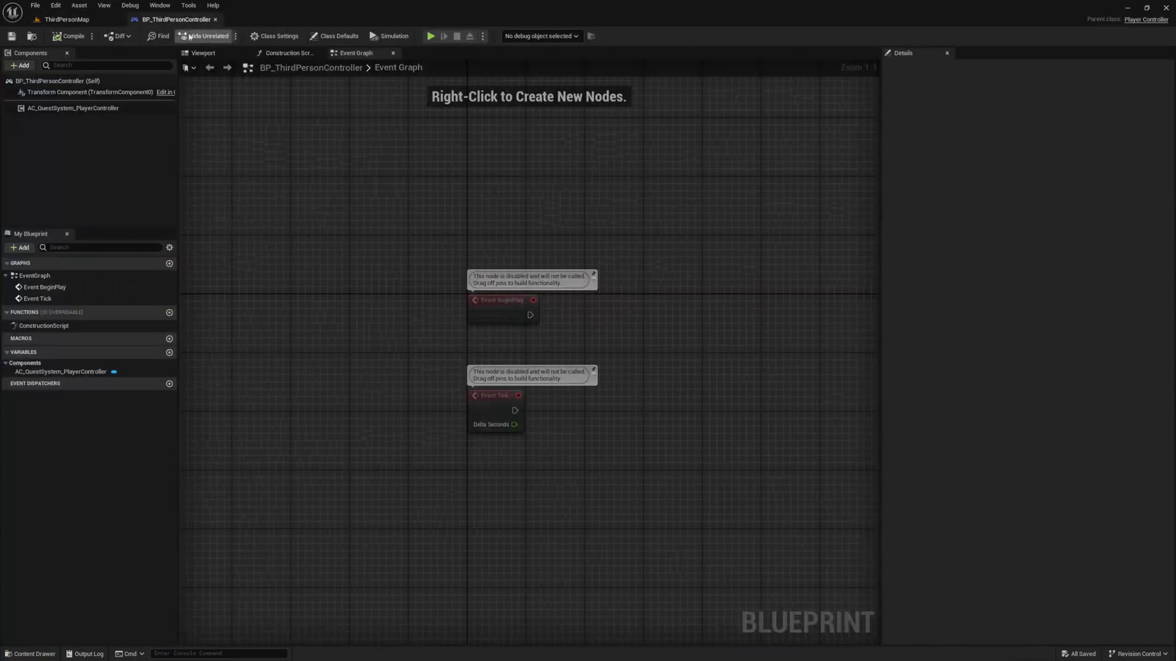
click(68, 108)
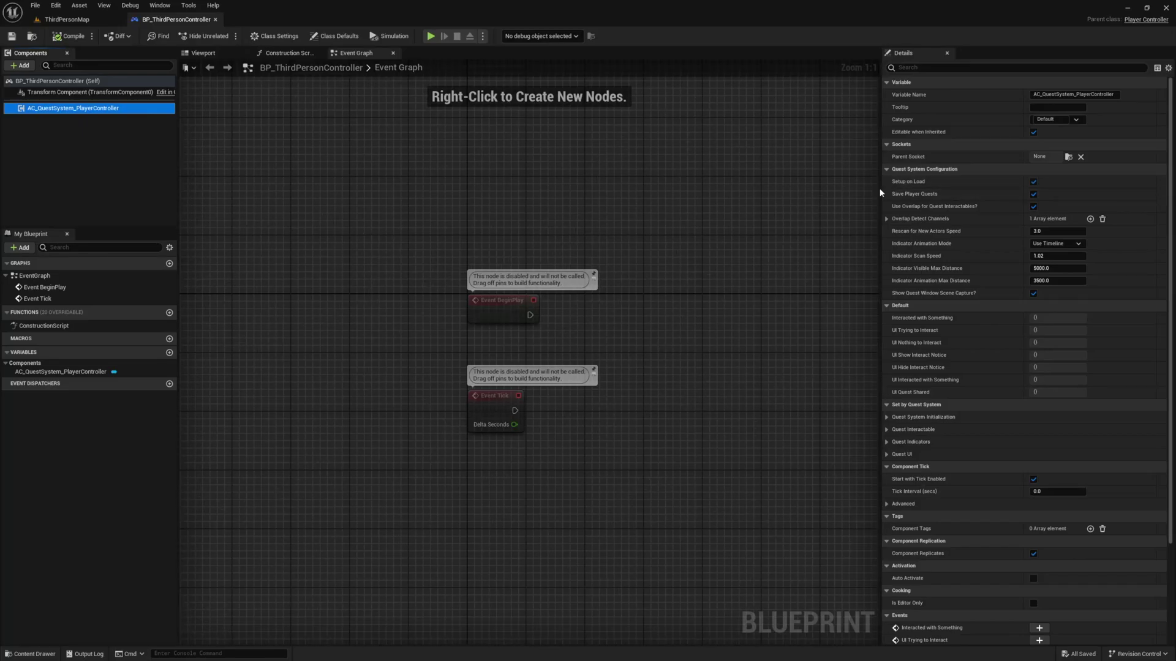
drag(883, 194, 436, 198)
drag(801, 199, 567, 202)
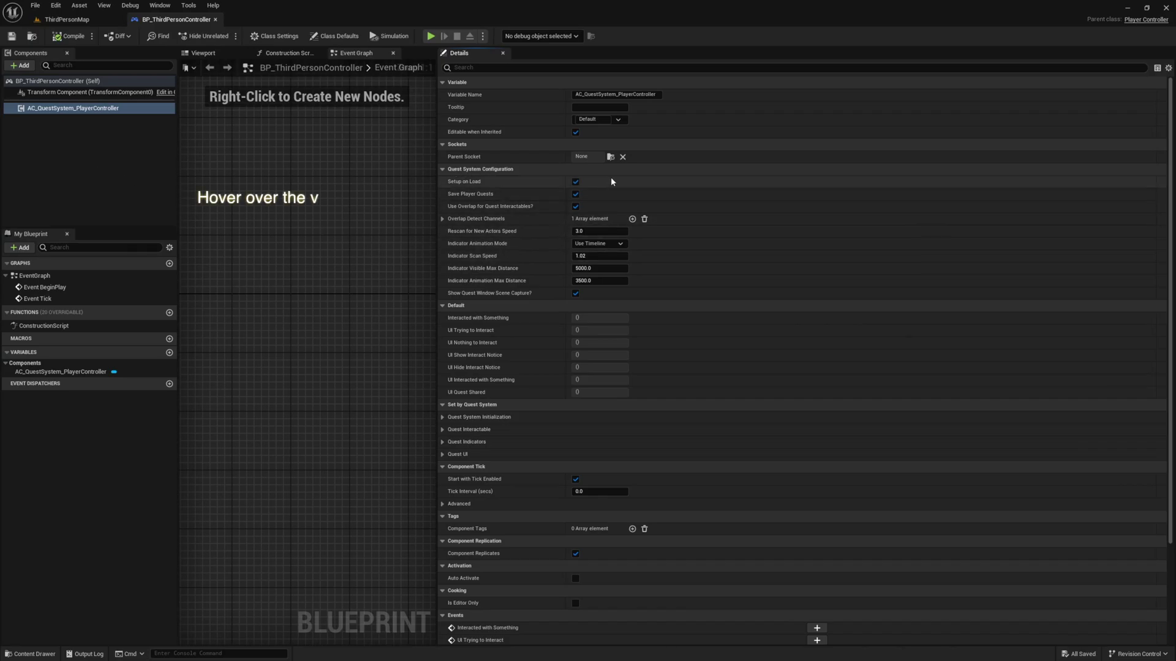
mouse_move(462, 184)
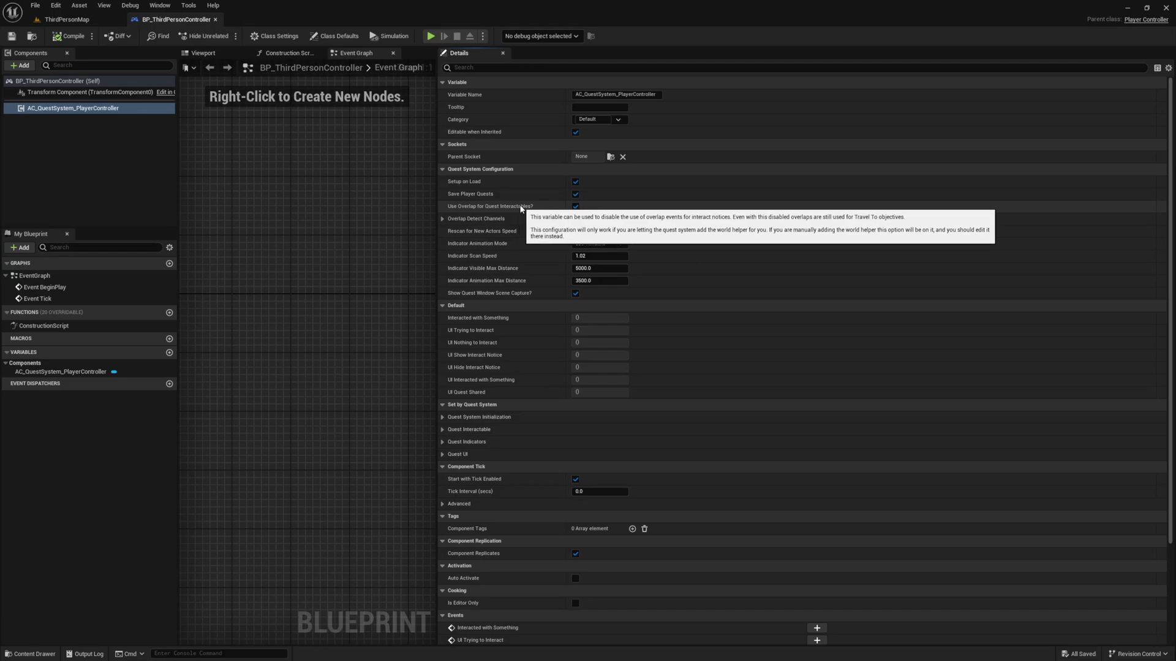
click(66, 19)
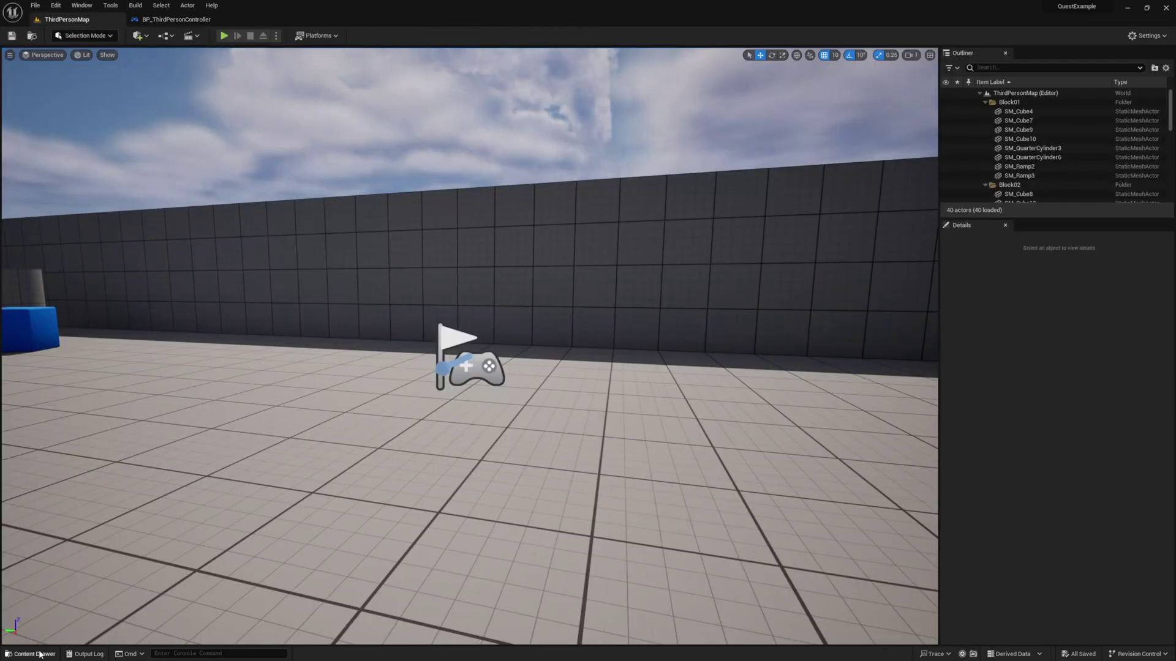
click(31, 654)
click(959, 517)
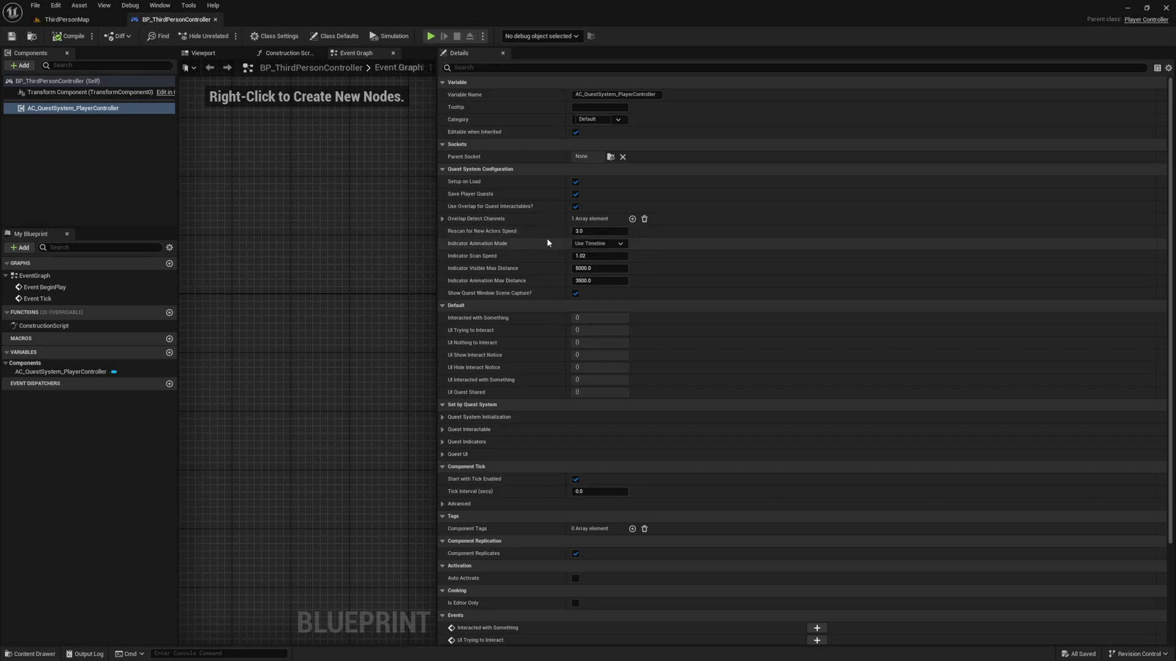
click(601, 245)
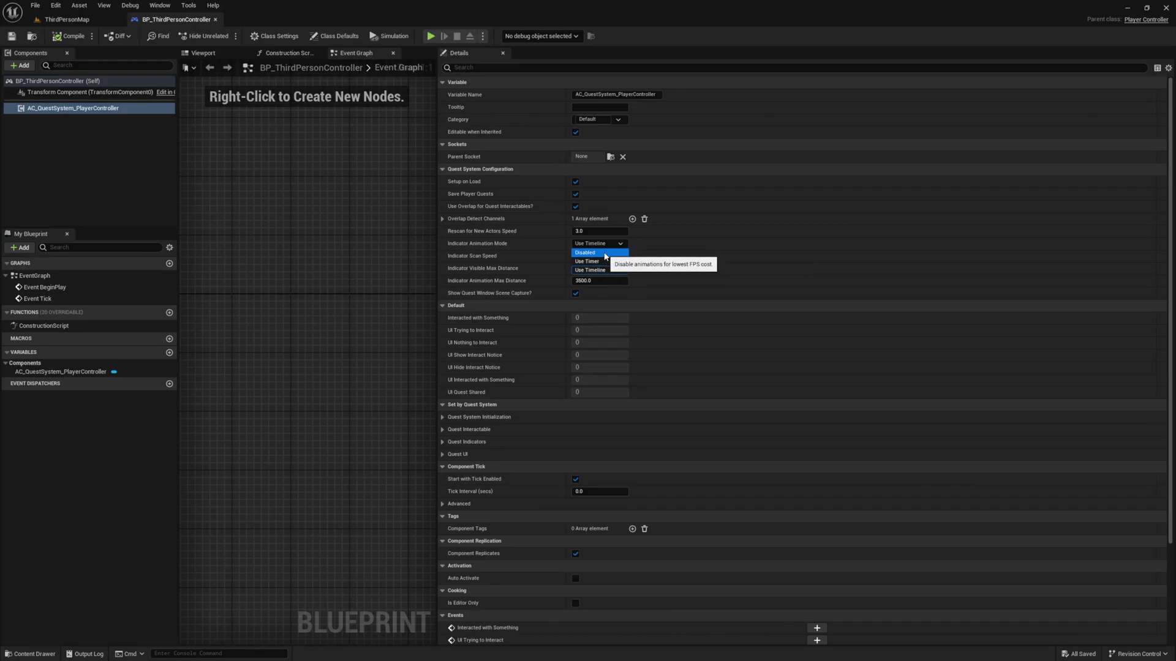
click(480, 259)
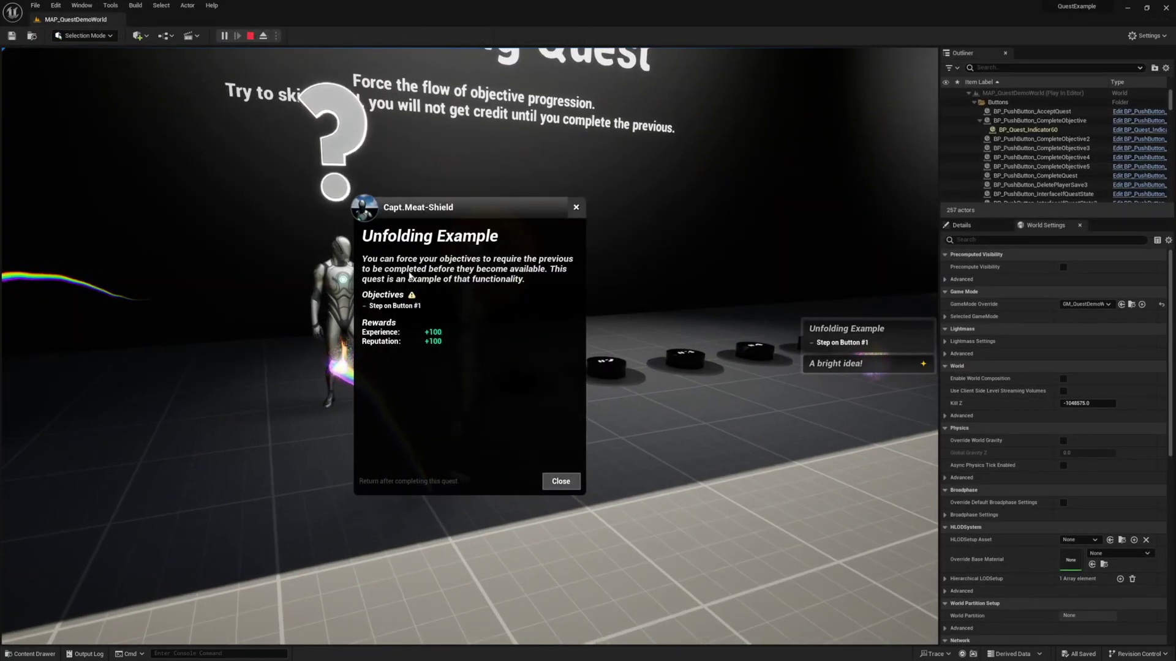
click(576, 208)
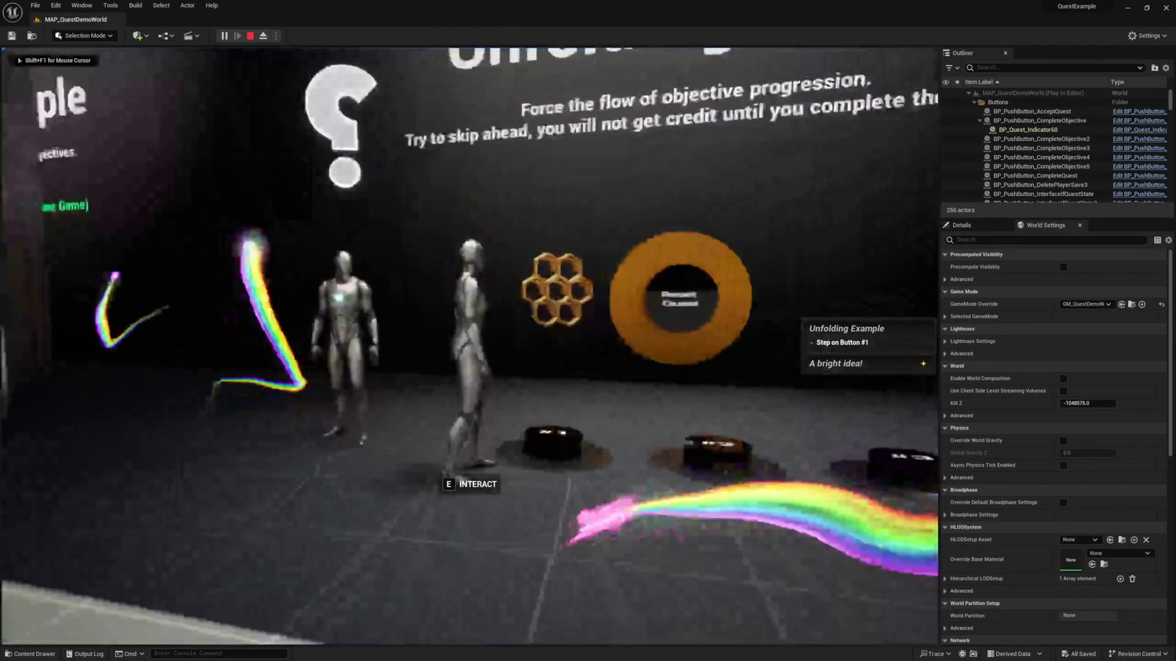